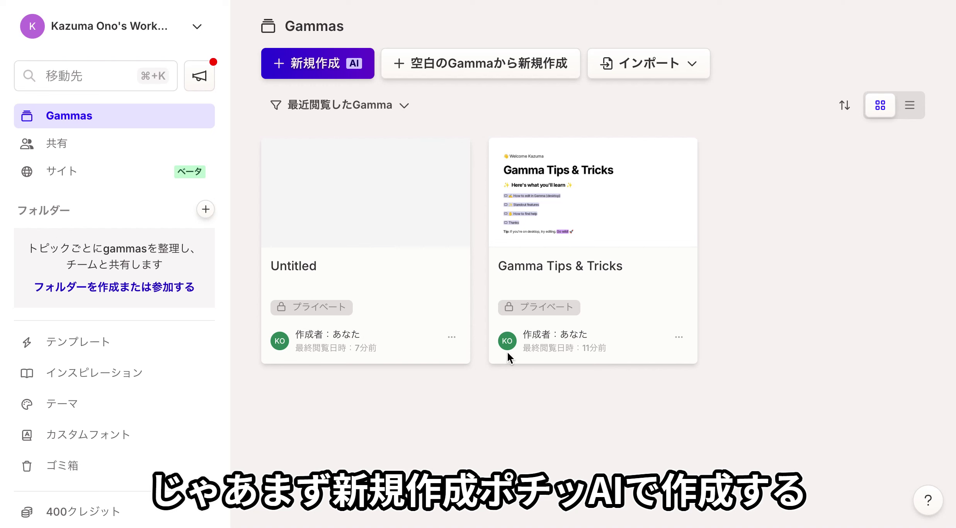
Step: Start a new AI creation that generates content from a one-line prompt
{"action": "left_click", "coordinate": [297, 64]}
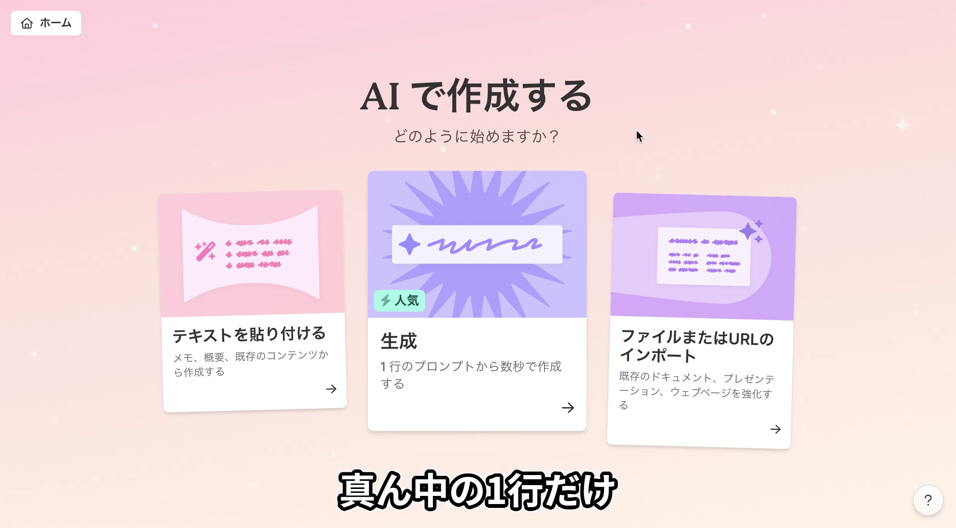
{"action": "left_click", "coordinate": [499, 297]}
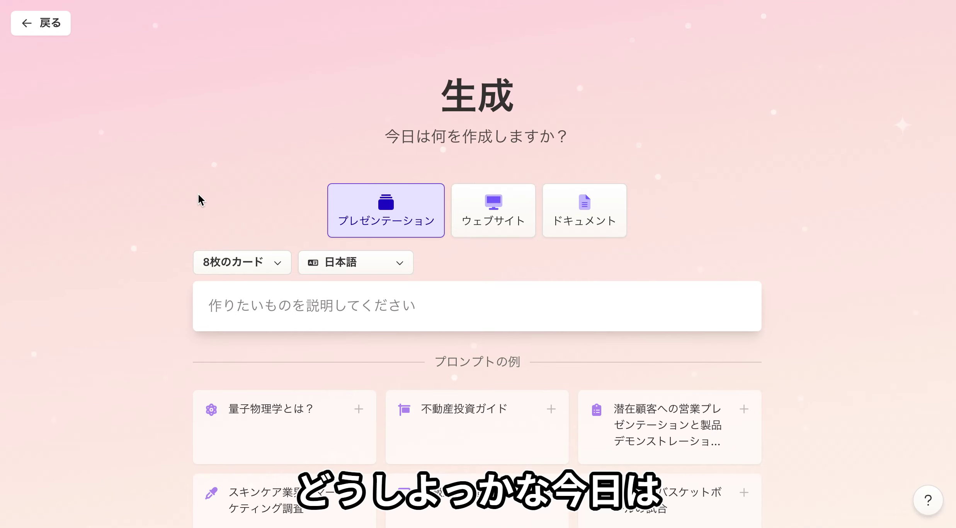
{"action": "scroll", "coordinate": [197, 194], "scroll_direction": "down", "scroll_amount": 2}
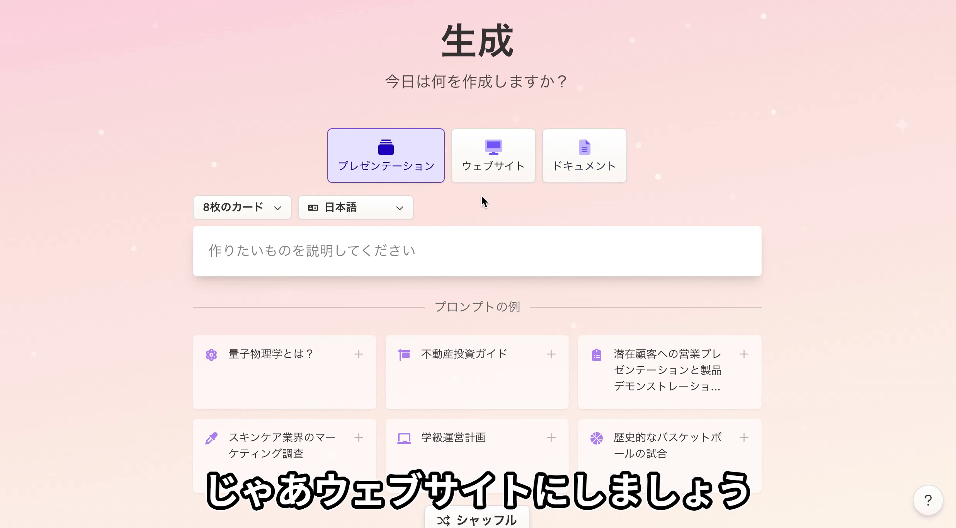
Step: Set the output type to website (ウェブサイト) with 4 cards and activate the prompt field
{"action": "left_click", "coordinate": [495, 166]}
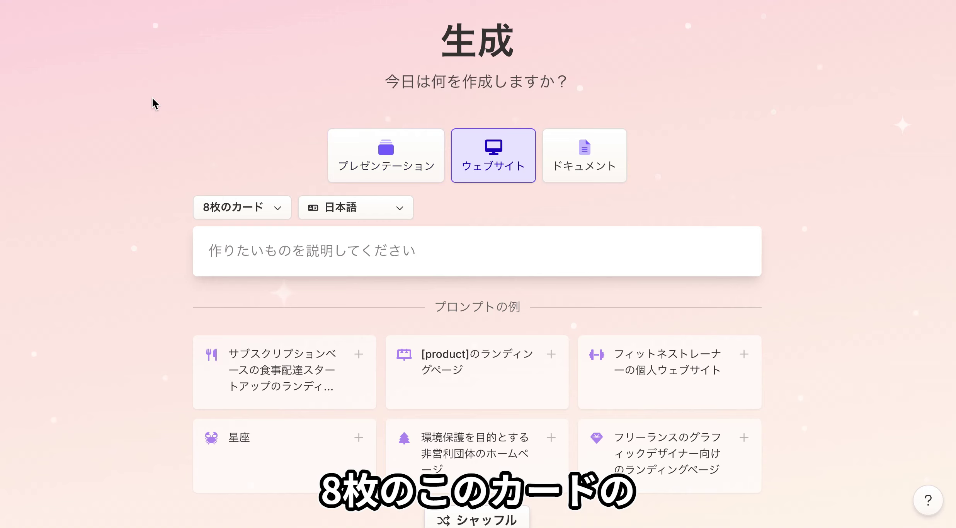
{"action": "left_click", "coordinate": [265, 216]}
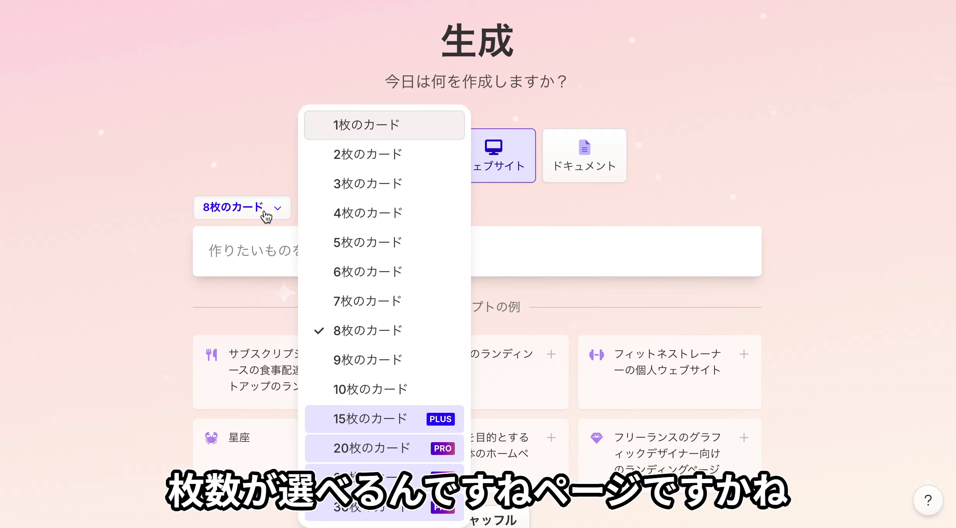
{"action": "left_click", "coordinate": [373, 221]}
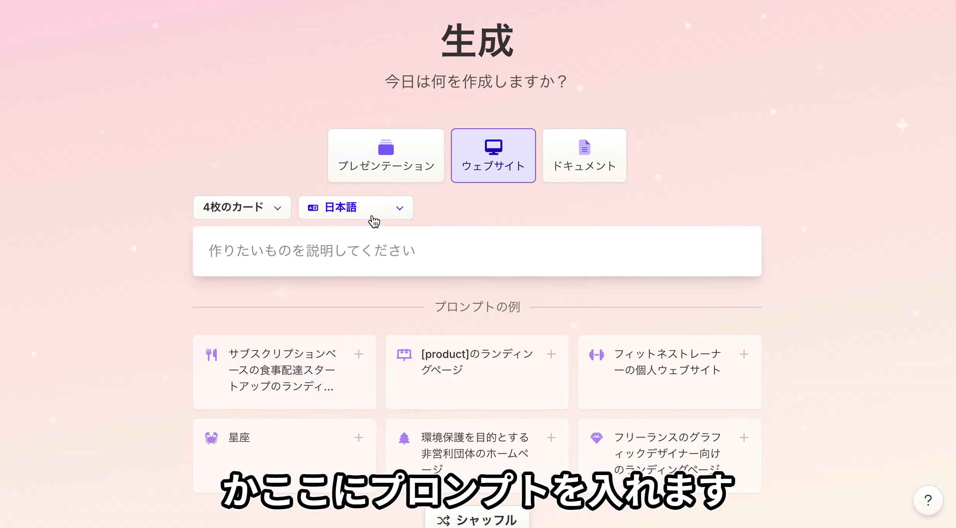
{"action": "left_click", "coordinate": [334, 250]}
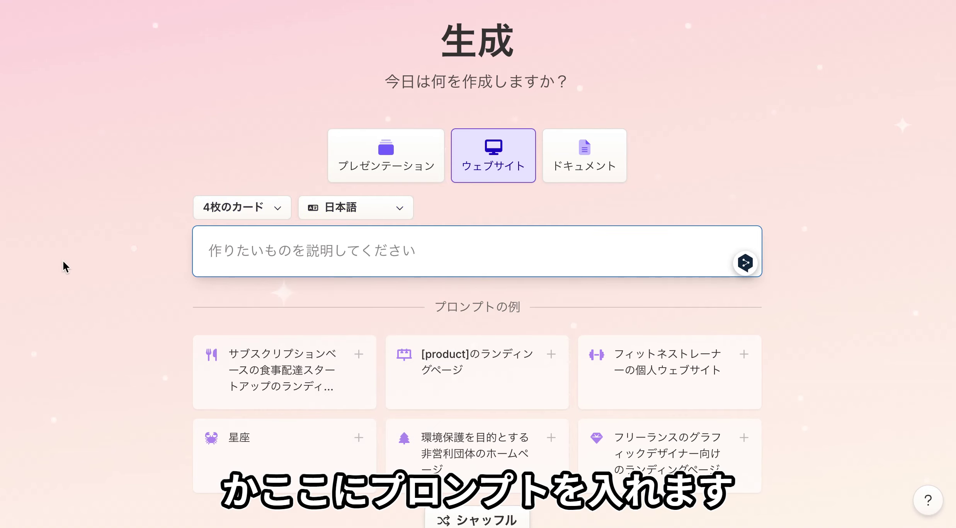
{"action": "scroll", "coordinate": [63, 261], "scroll_direction": "down", "scroll_amount": 3}
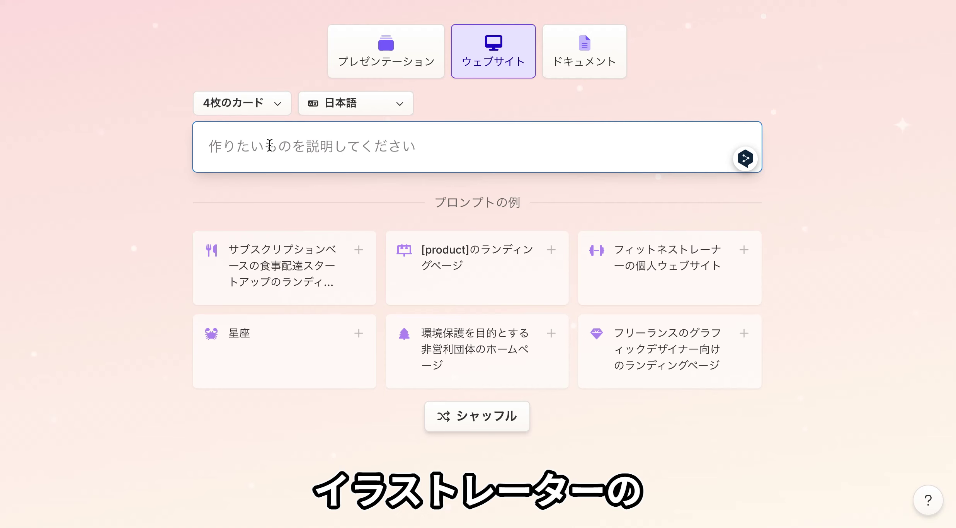
{"action": "type", "text": "ira"}
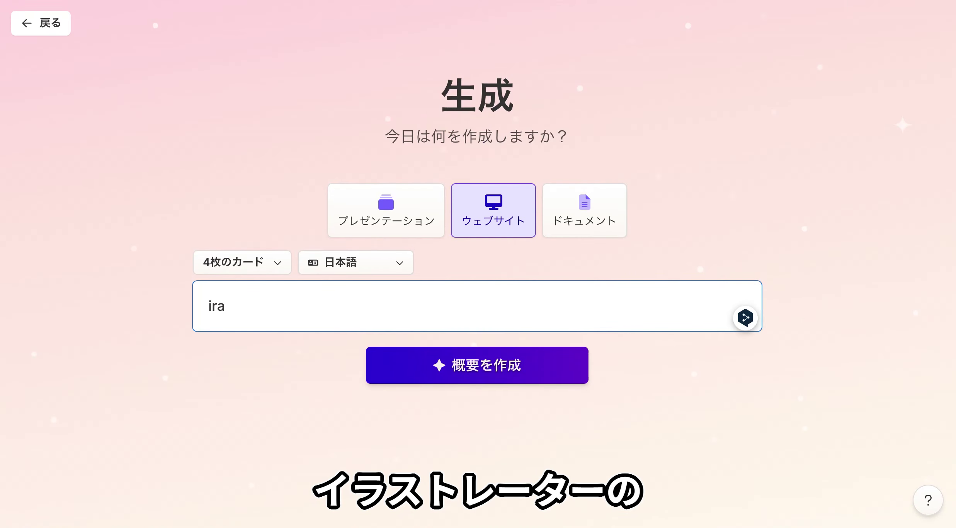
{"action": "key", "text": "BackSpace"}
{"action": "key", "text": "BackSpace"}
{"action": "key", "text": "BackSpace"}
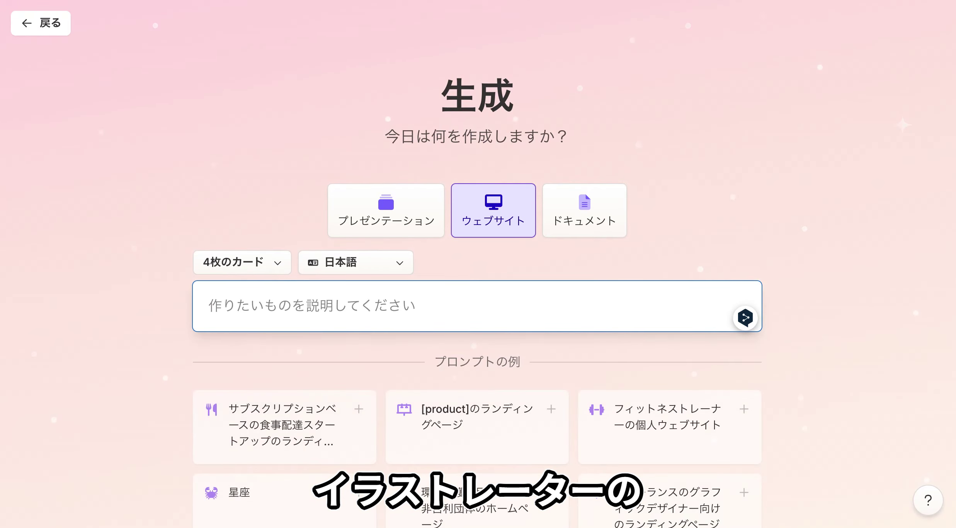
Step: Enter the prompt "イラスレーターのぽ＝とフォリオ" and create an outline from it
{"action": "type", "text": "irasu"}
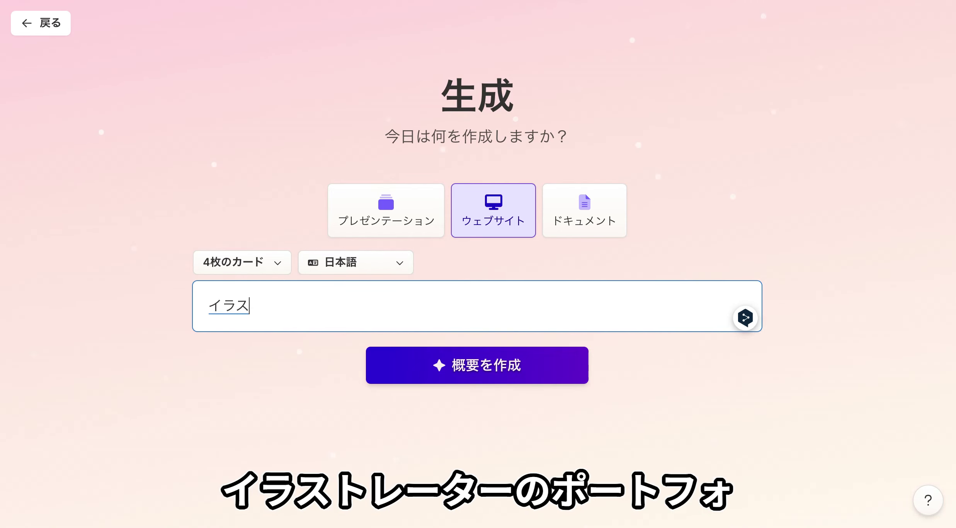
{"action": "type", "text": "re-ta-nopo"}
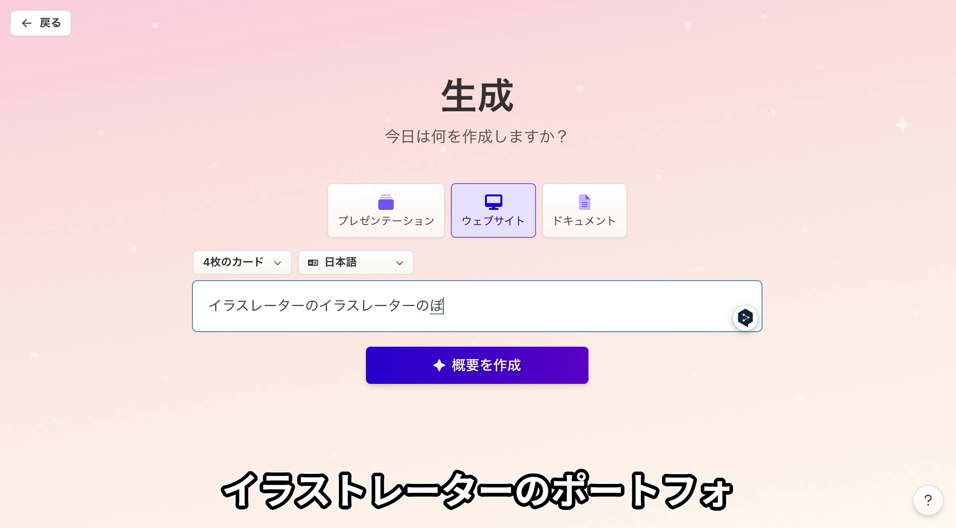
{"action": "type", "text": "=tofo"}
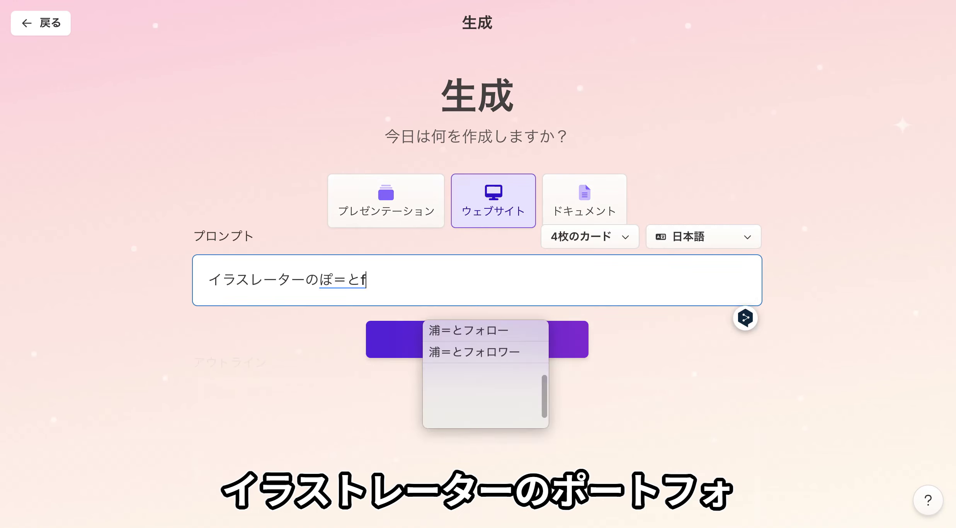
{"action": "type", "text": "rio"}
{"action": "key", "text": "Return"}
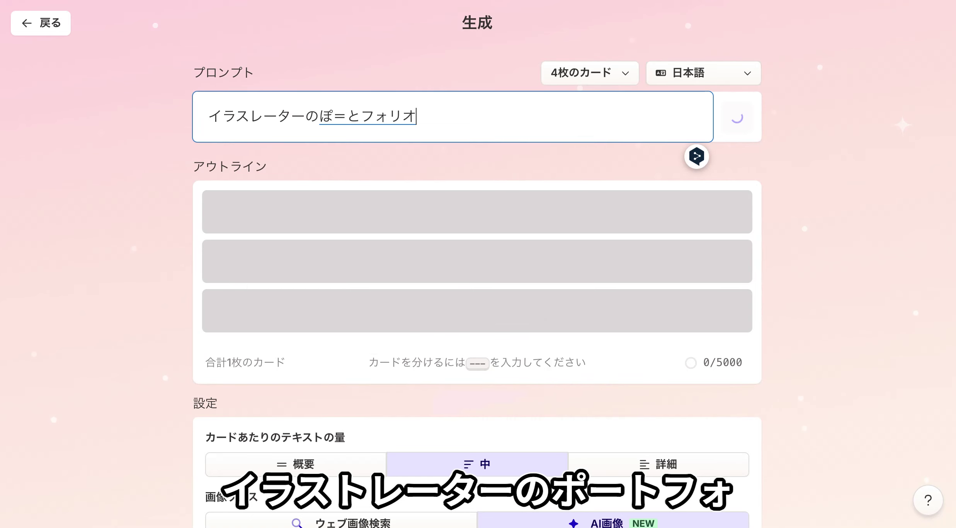
Step: Correct the last word of the prompt to "ポートフォリオ" and regenerate the outline
{"action": "left_click", "coordinate": [431, 107]}
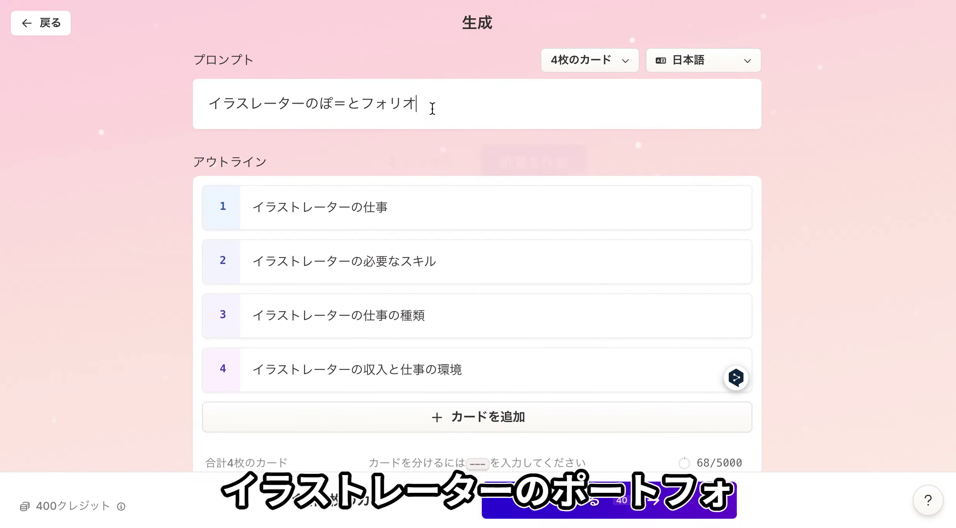
{"action": "key", "text": "BackSpace"}
{"action": "key", "text": "BackSpace"}
{"action": "key", "text": "BackSpace"}
{"action": "key", "text": "BackSpace"}
{"action": "key", "text": "BackSpace"}
{"action": "key", "text": "BackSpace"}
{"action": "key", "text": "BackSpace"}
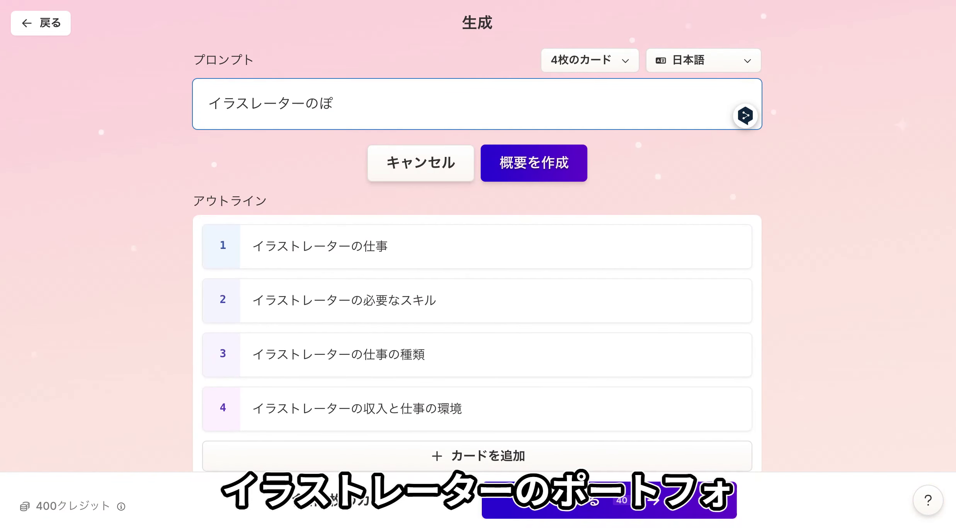
{"action": "type", "text": "po-toforio"}
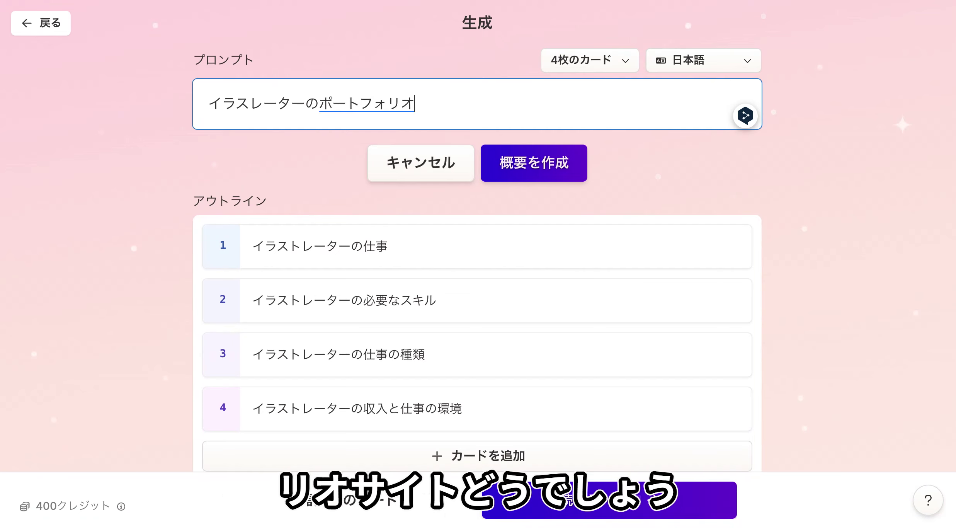
{"action": "key", "text": "Return"}
Step: Append "サイト" to the end of the prompt
{"action": "type", "text": "saito"}
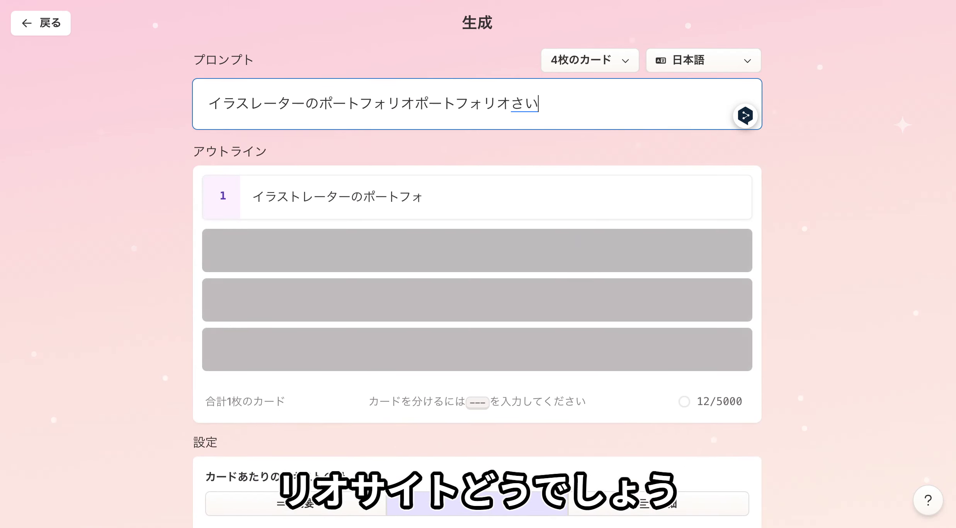
{"action": "key", "text": "space"}
{"action": "key", "text": "Return"}
{"action": "key", "text": "Return"}
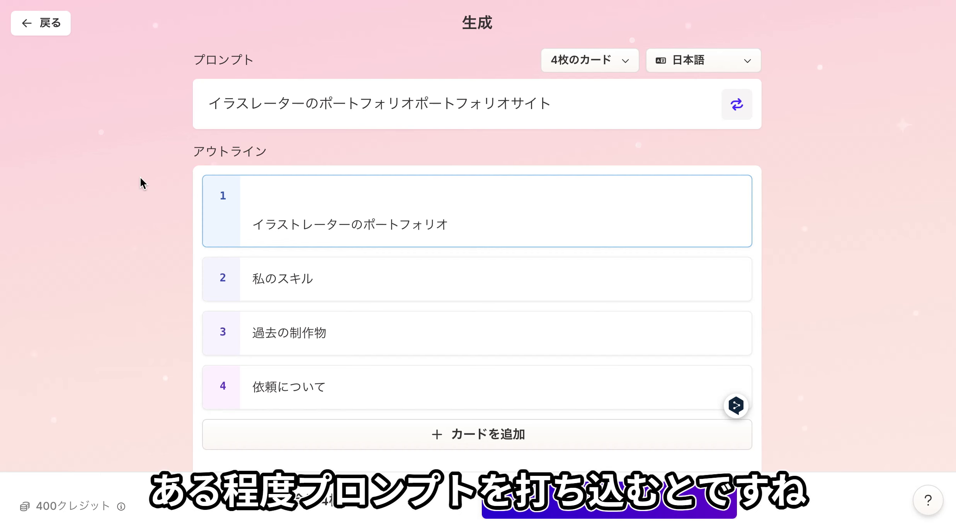
Step: Delete the empty line above the text of the first outline card
{"action": "scroll", "coordinate": [139, 176], "scroll_direction": "down", "scroll_amount": 1}
{"action": "scroll", "coordinate": [140, 176], "scroll_direction": "down", "scroll_amount": 1}
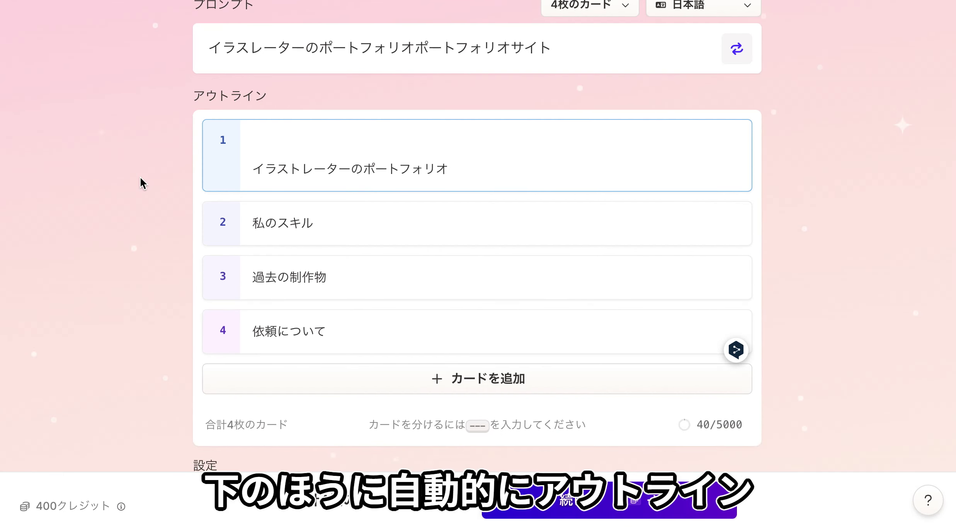
{"action": "key", "text": "BackSpace"}
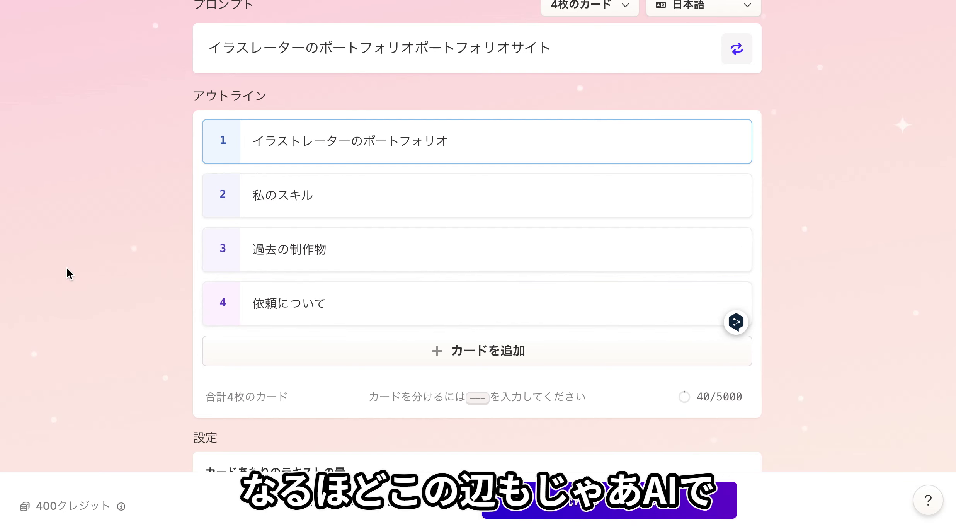
Step: Set the image style in the generation settings to "シンプルなイラスト"
{"action": "scroll", "coordinate": [67, 269], "scroll_direction": "down", "scroll_amount": 2}
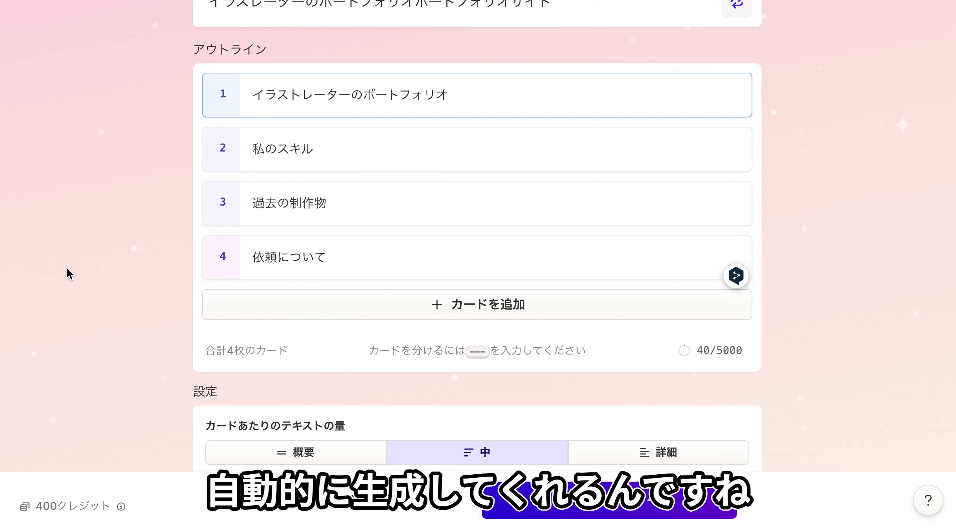
{"action": "scroll", "coordinate": [68, 269], "scroll_direction": "down", "scroll_amount": 7}
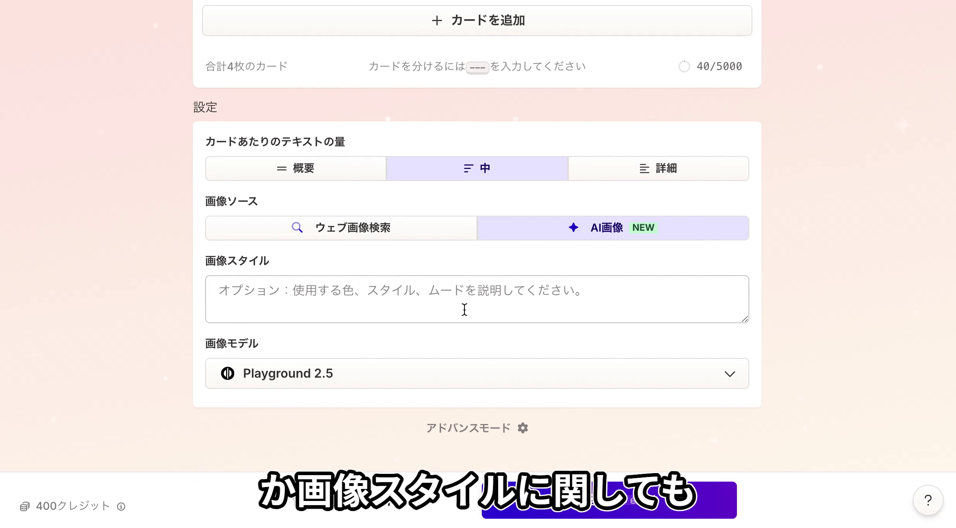
{"action": "left_click", "coordinate": [304, 291]}
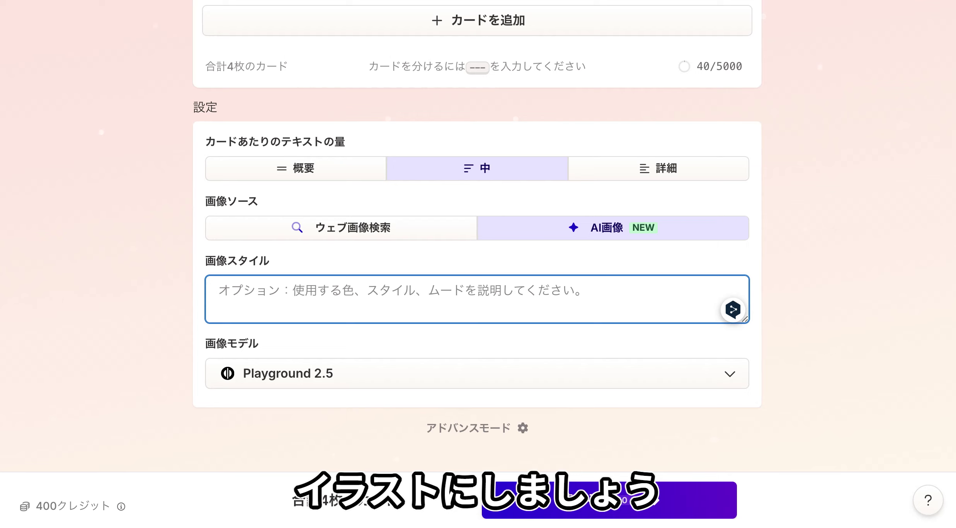
{"action": "type", "text": "イラスト"}
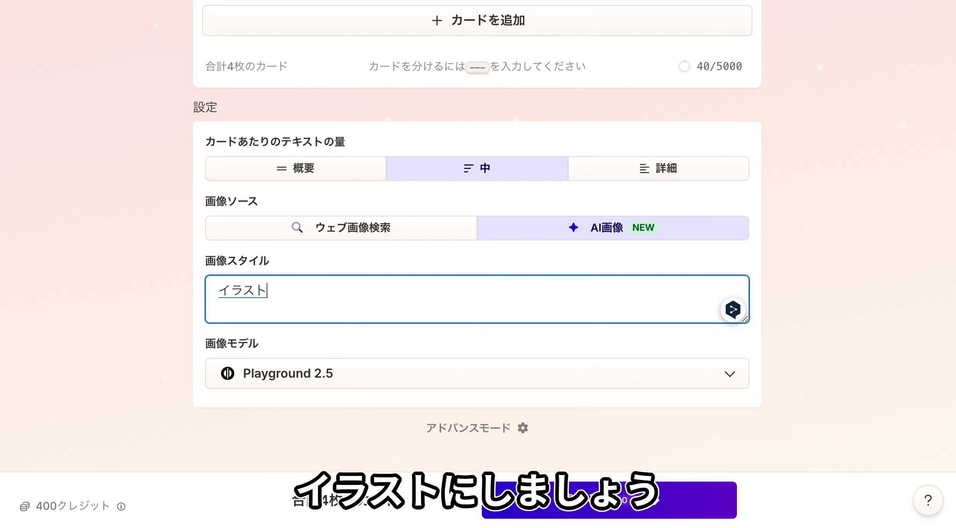
{"action": "key", "text": "Return"}
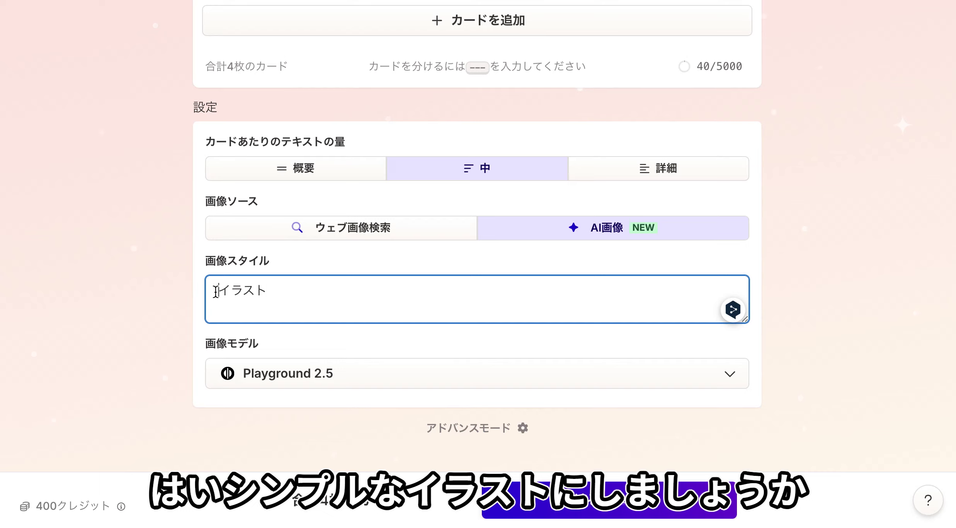
{"action": "type", "text": "シンプr"}
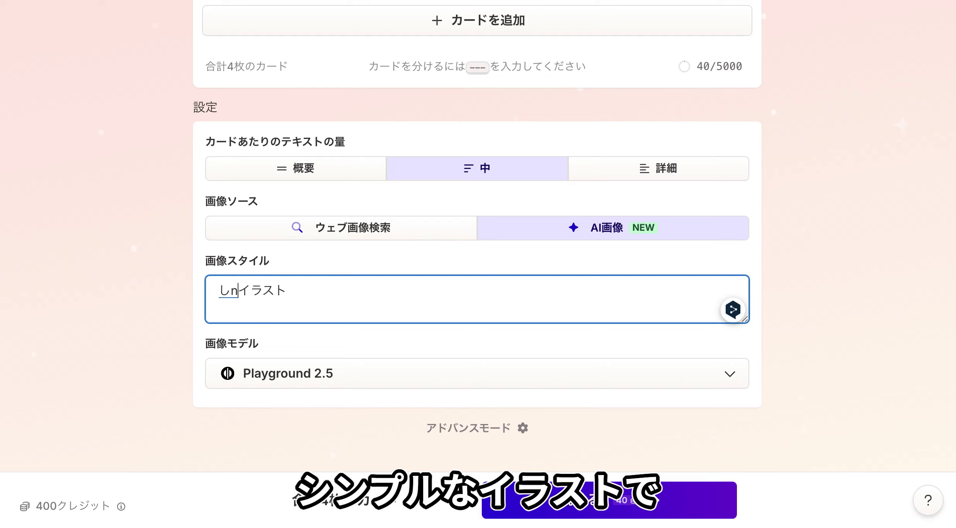
{"action": "type", "text": "una"}
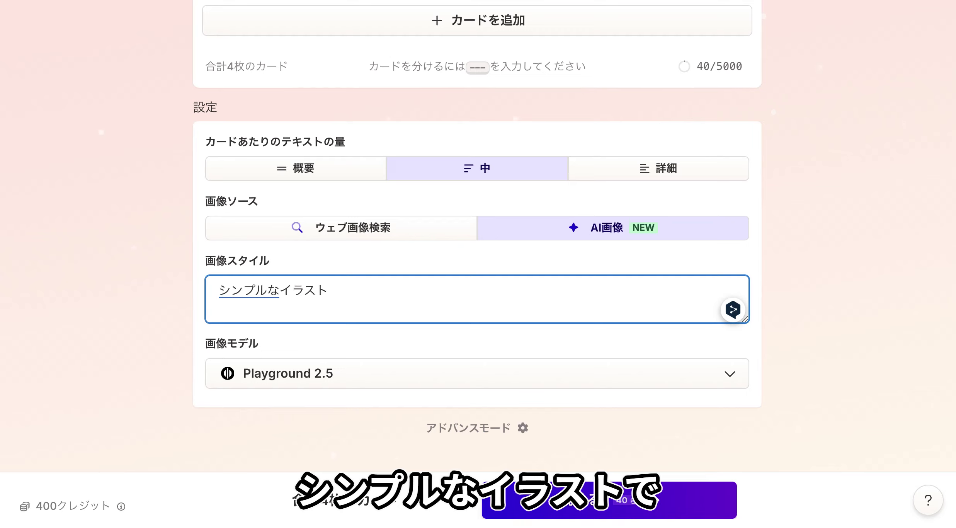
{"action": "key", "text": "Return"}
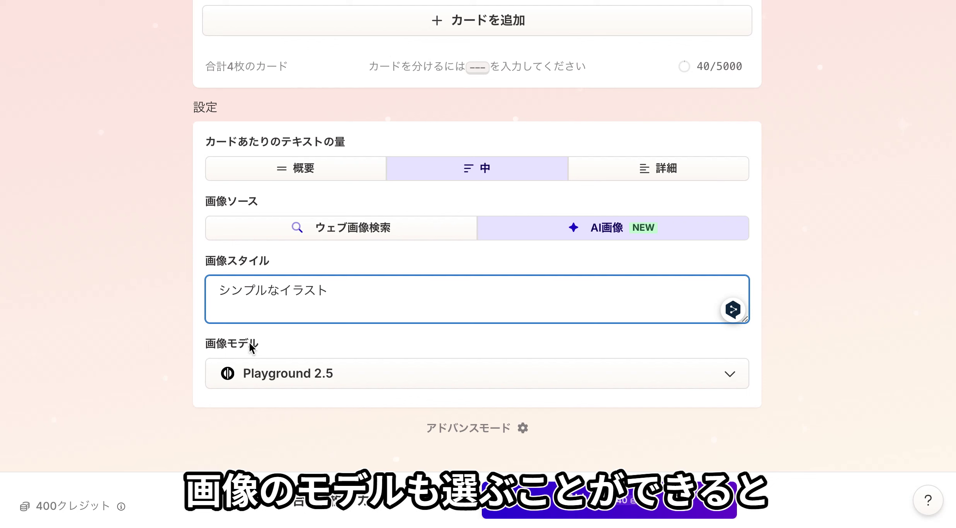
{"action": "left_click", "coordinate": [277, 345]}
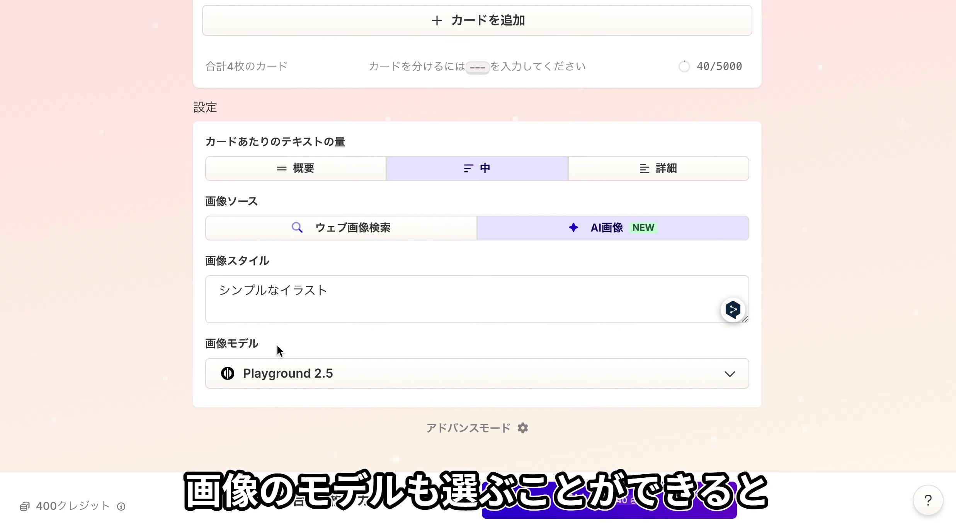
Step: Look through the available image models and choose Flux Fast
{"action": "left_click", "coordinate": [731, 374]}
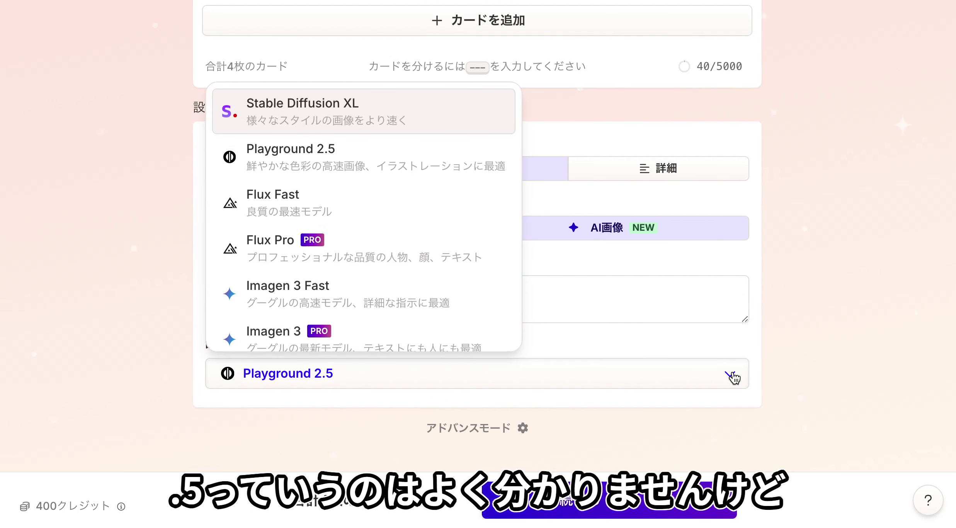
{"action": "key", "text": "Down"}
{"action": "key", "text": "Down"}
{"action": "key", "text": "Down"}
{"action": "key", "text": "Down"}
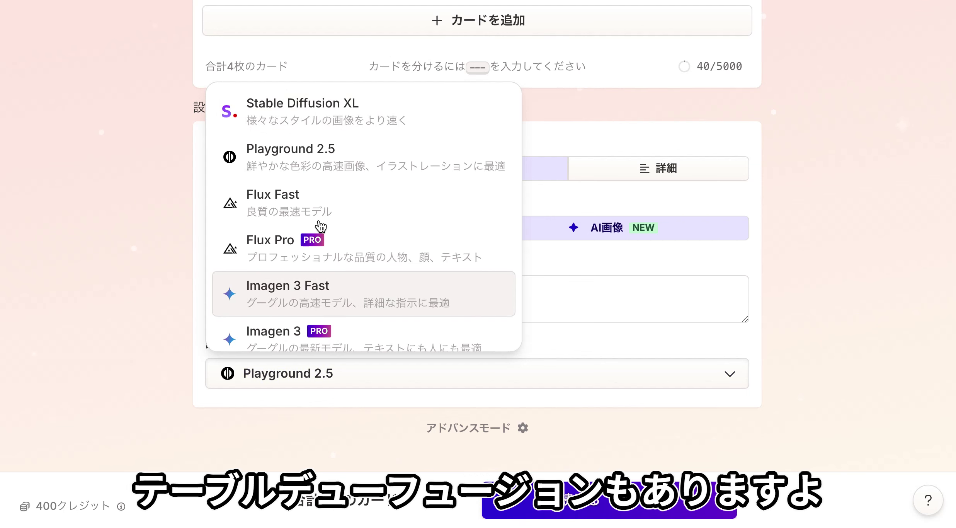
{"action": "scroll", "coordinate": [321, 226], "scroll_direction": "down", "scroll_amount": 3}
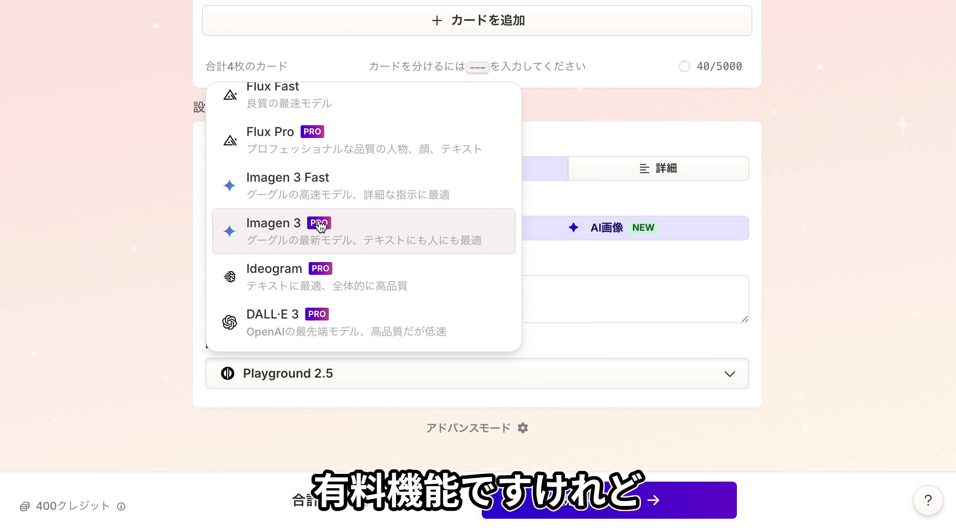
{"action": "scroll", "coordinate": [321, 226], "scroll_direction": "up", "scroll_amount": 3}
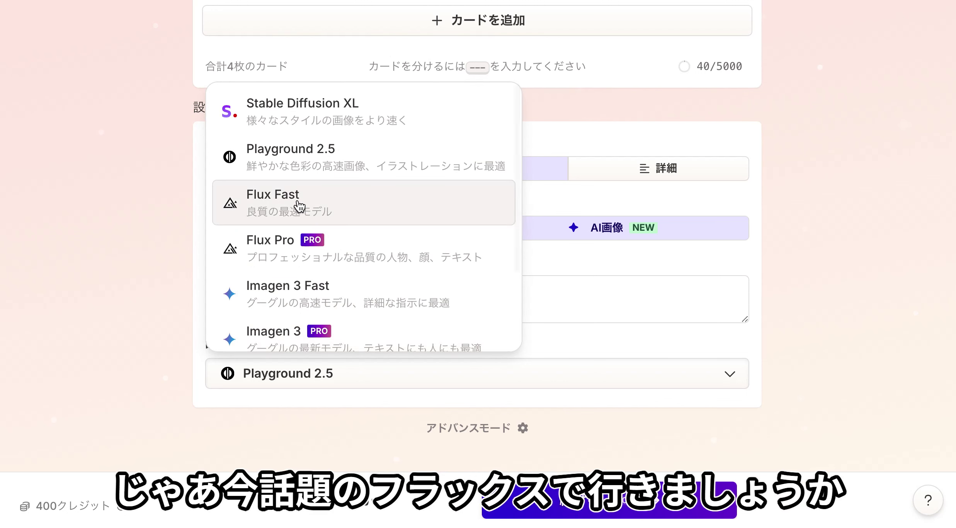
{"action": "left_click", "coordinate": [299, 206]}
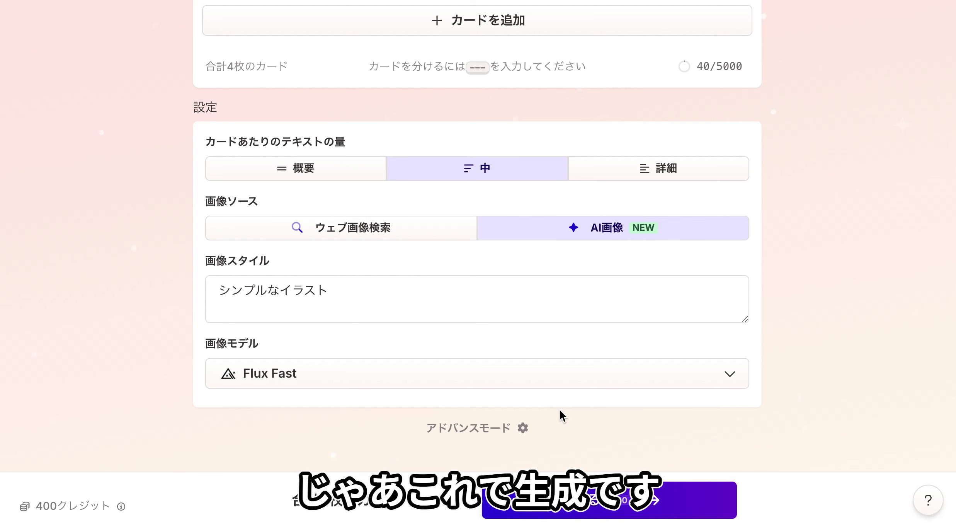
Step: Review the card outline and generation settings, and continue to the theme selection
{"action": "scroll", "coordinate": [870, 437], "scroll_direction": "up", "scroll_amount": 10}
{"action": "scroll", "coordinate": [870, 437], "scroll_direction": "down", "scroll_amount": 10}
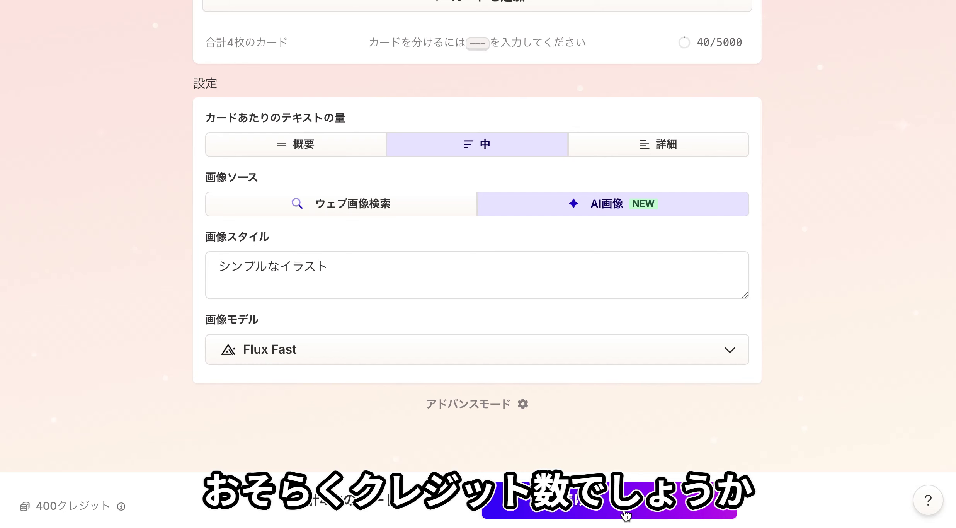
{"action": "left_click", "coordinate": [626, 507]}
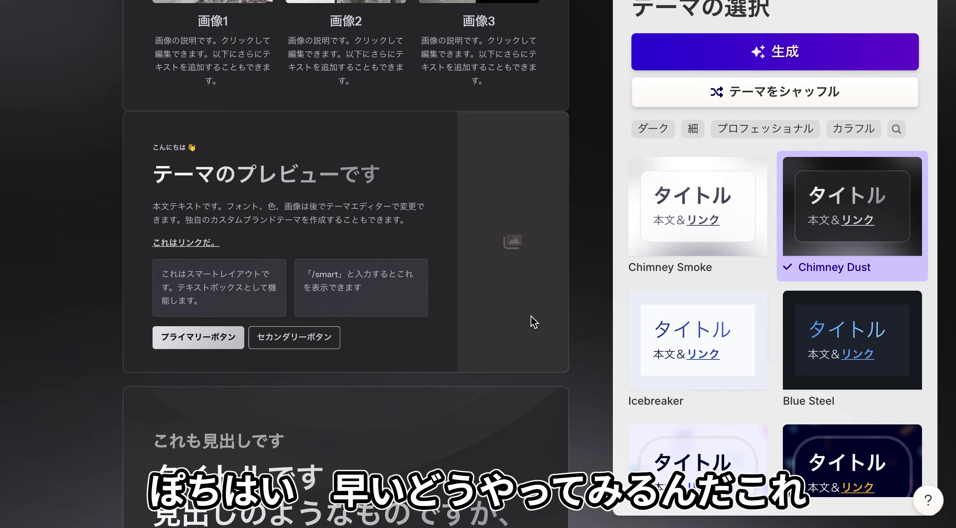
Step: Browse the available themes and select the Atmosphere theme for the website
{"action": "scroll", "coordinate": [528, 310], "scroll_direction": "up", "scroll_amount": 2}
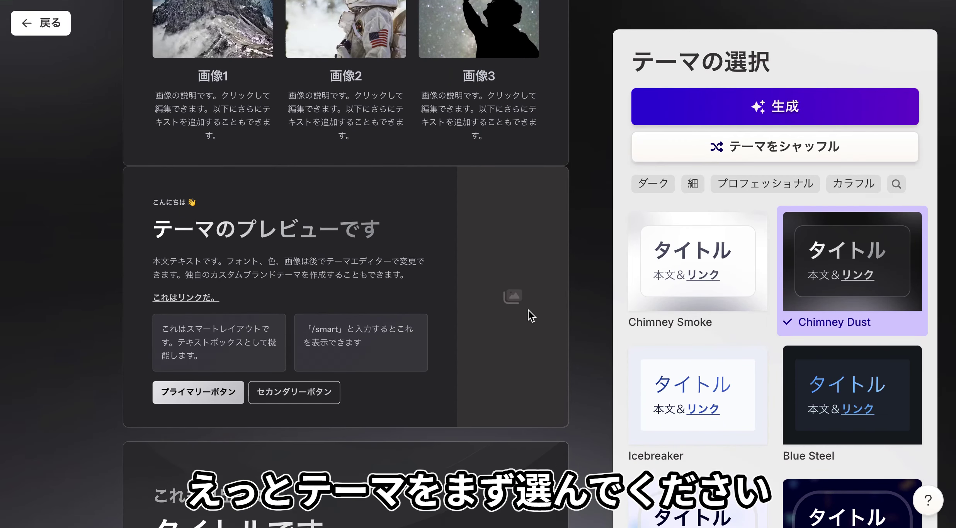
{"action": "scroll", "coordinate": [717, 371], "scroll_direction": "down", "scroll_amount": 3}
{"action": "scroll", "coordinate": [717, 372], "scroll_direction": "down", "scroll_amount": 12}
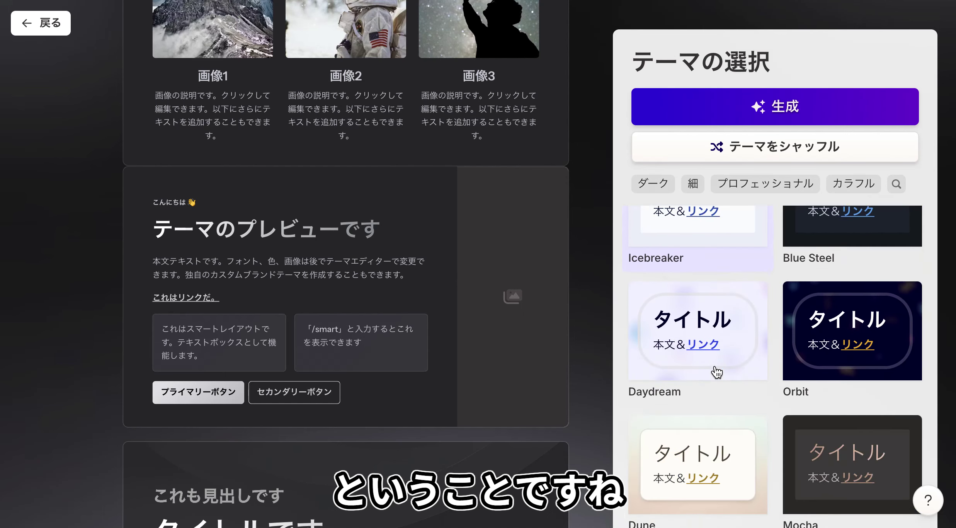
{"action": "scroll", "coordinate": [716, 372], "scroll_direction": "down", "scroll_amount": 15}
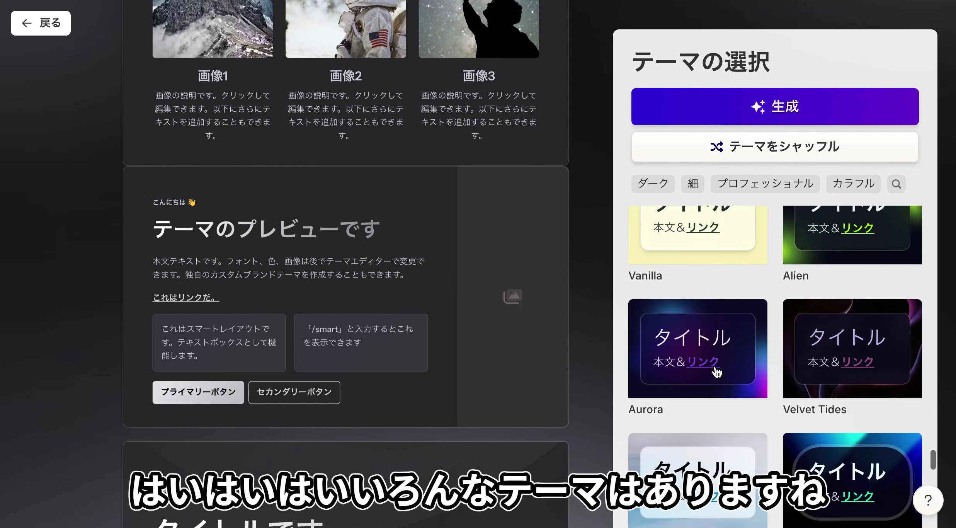
{"action": "scroll", "coordinate": [716, 372], "scroll_direction": "down", "scroll_amount": 10}
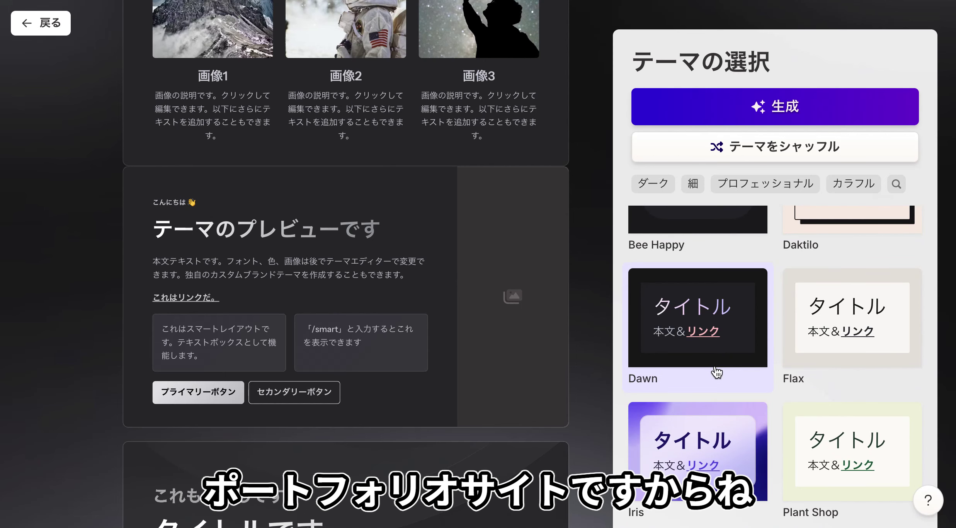
{"action": "scroll", "coordinate": [716, 371], "scroll_direction": "down", "scroll_amount": 5}
{"action": "scroll", "coordinate": [716, 372], "scroll_direction": "up", "scroll_amount": 8}
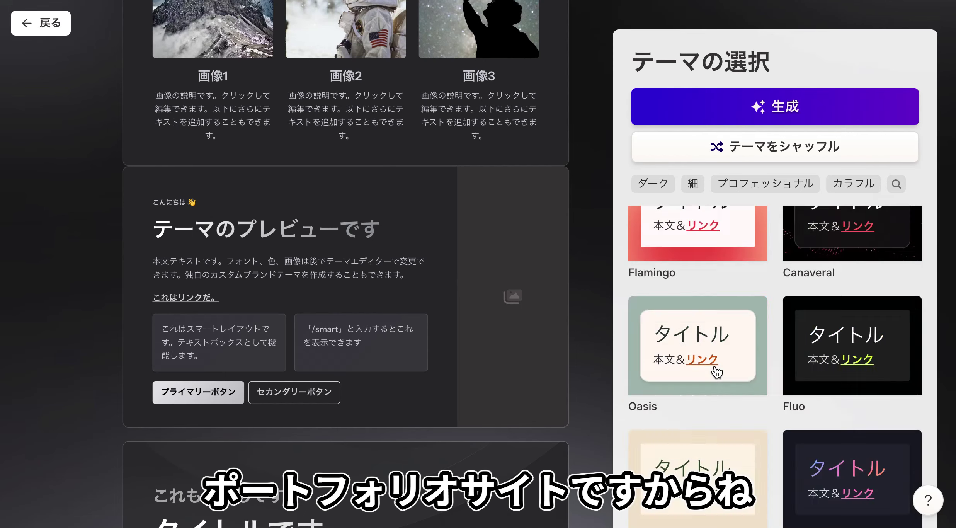
{"action": "scroll", "coordinate": [716, 372], "scroll_direction": "up", "scroll_amount": 5}
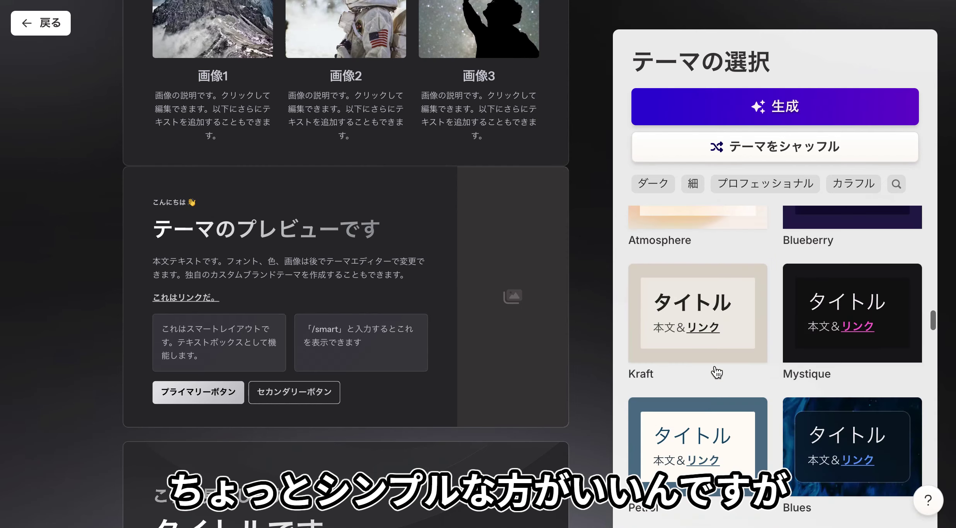
{"action": "scroll", "coordinate": [716, 372], "scroll_direction": "up", "scroll_amount": 8}
{"action": "scroll", "coordinate": [716, 372], "scroll_direction": "down", "scroll_amount": 5}
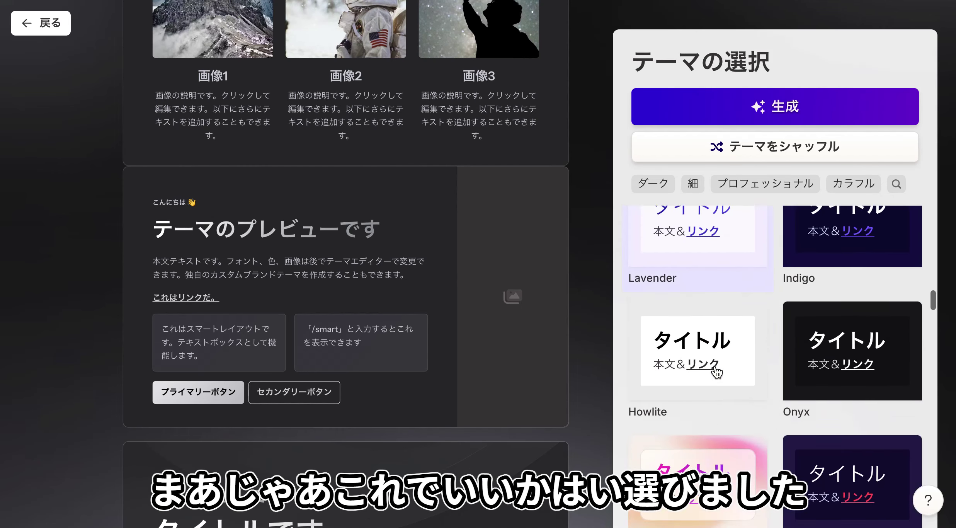
{"action": "scroll", "coordinate": [716, 372], "scroll_direction": "down", "scroll_amount": 1}
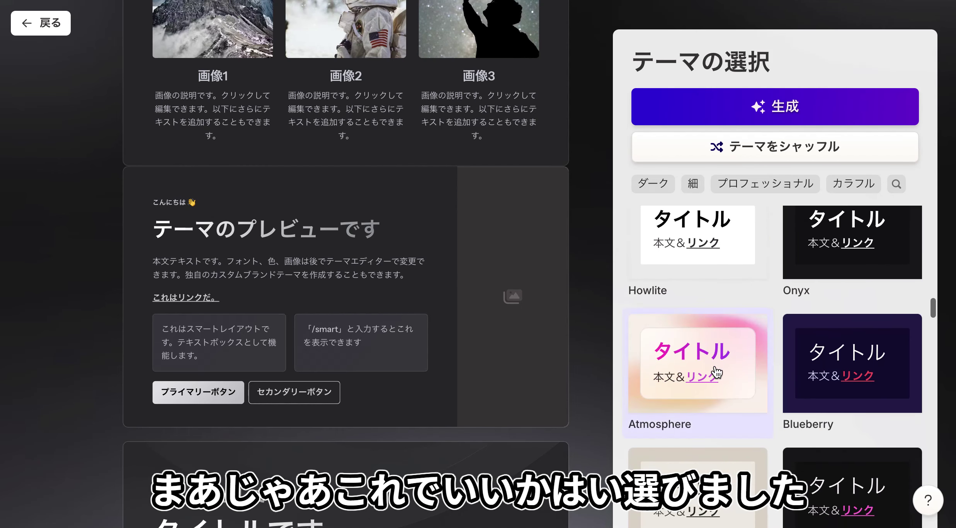
{"action": "left_click", "coordinate": [741, 355]}
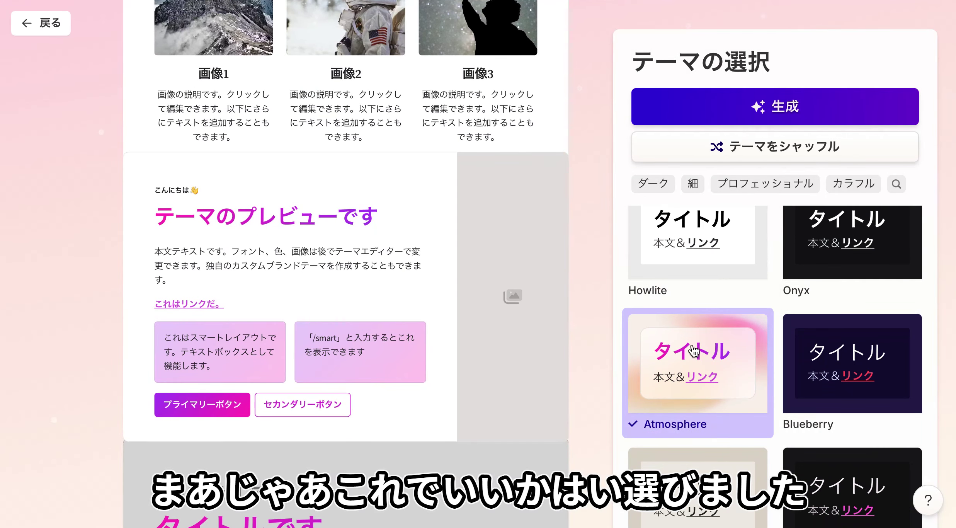
Step: Check the sample page preview of the Atmosphere theme and generate the website with it
{"action": "scroll", "coordinate": [346, 190], "scroll_direction": "up", "scroll_amount": 1}
{"action": "scroll", "coordinate": [345, 188], "scroll_direction": "down", "scroll_amount": 4}
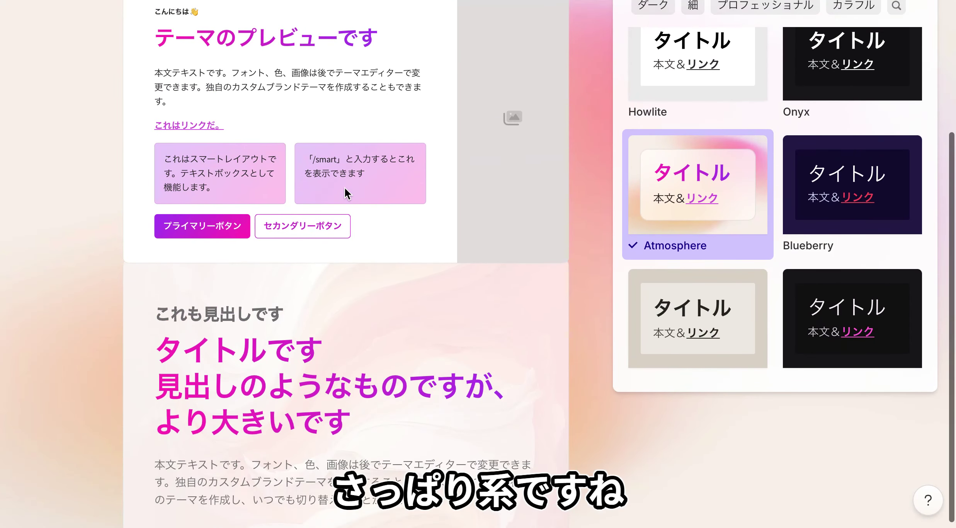
{"action": "scroll", "coordinate": [345, 187], "scroll_direction": "up", "scroll_amount": 5}
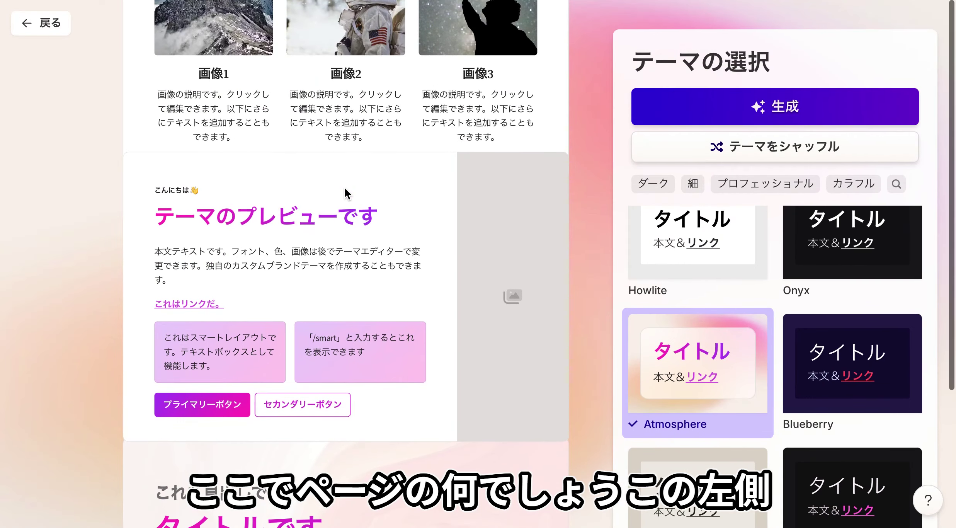
{"action": "scroll", "coordinate": [345, 188], "scroll_direction": "down", "scroll_amount": 5}
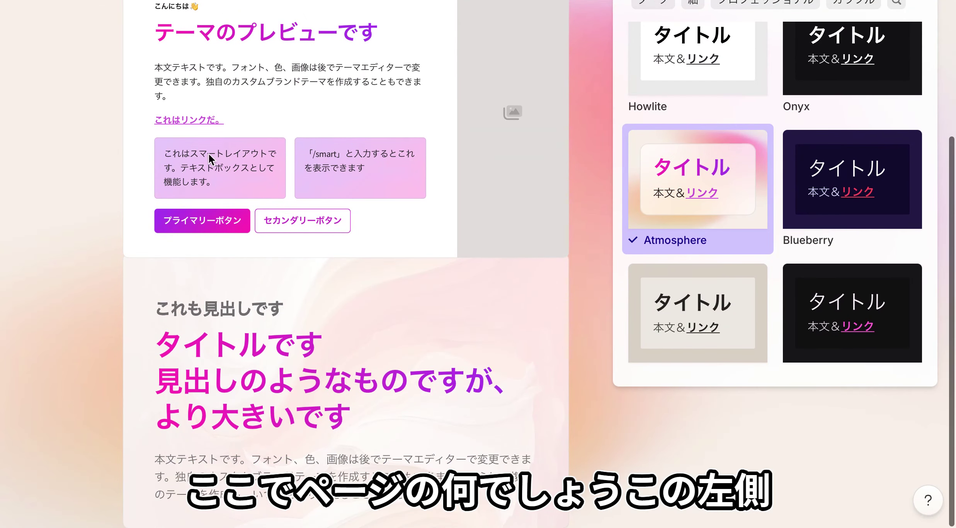
{"action": "scroll", "coordinate": [506, 280], "scroll_direction": "up", "scroll_amount": 5}
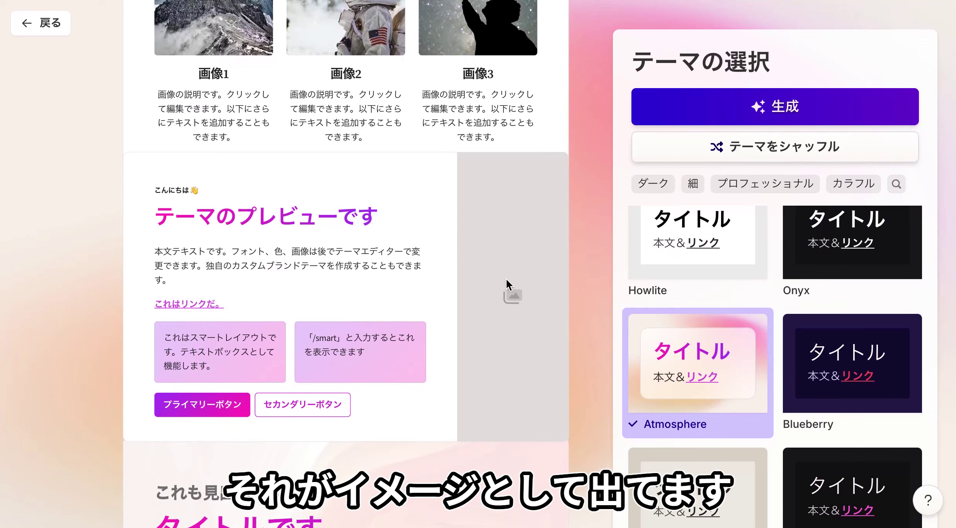
{"action": "left_click", "coordinate": [772, 115]}
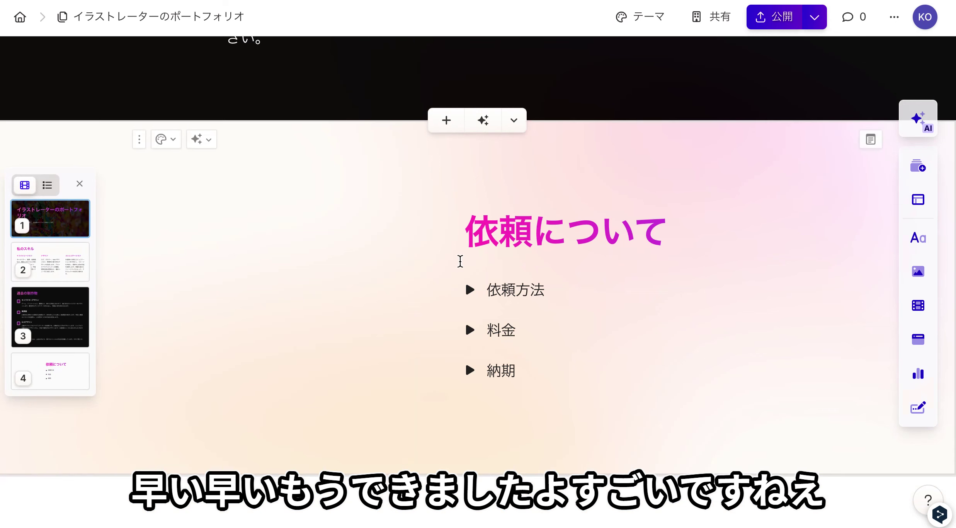
Step: Examine the generated portfolio site from the title card through the skills, past works and commission cards to the end of the page
{"action": "scroll", "coordinate": [460, 261], "scroll_direction": "down", "scroll_amount": 10}
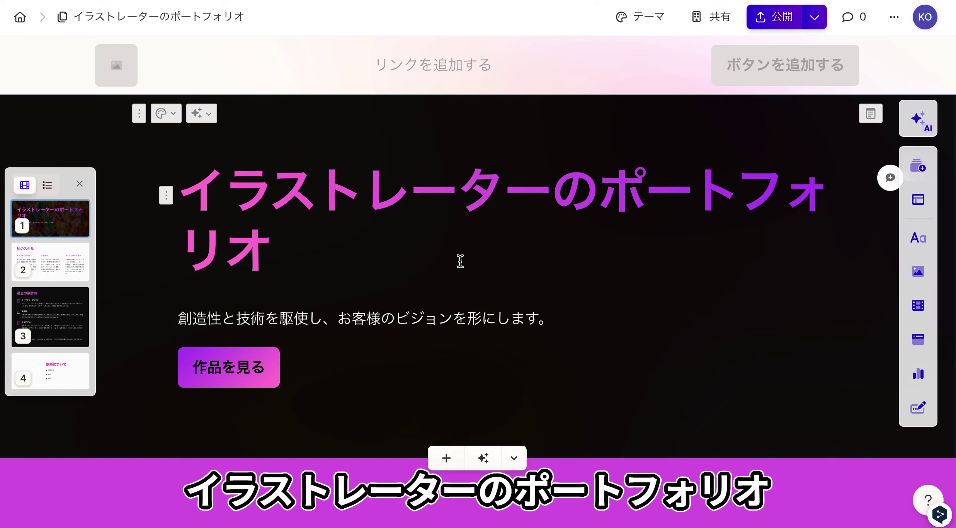
{"action": "scroll", "coordinate": [460, 261], "scroll_direction": "down", "scroll_amount": 1}
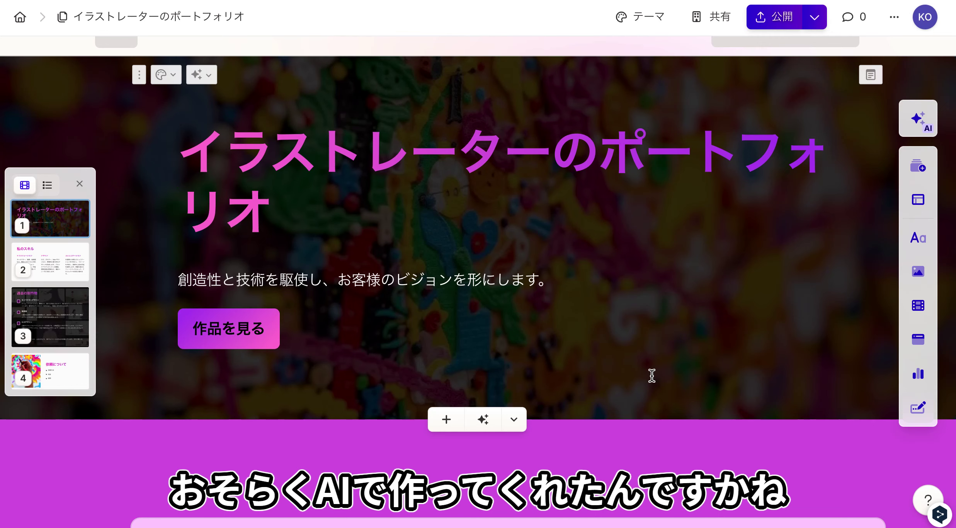
{"action": "scroll", "coordinate": [653, 375], "scroll_direction": "down", "scroll_amount": 5}
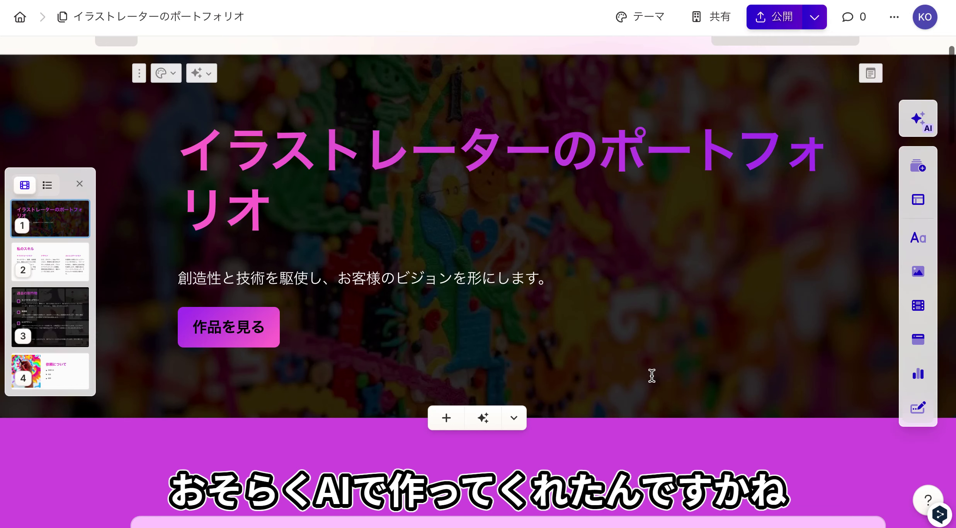
{"action": "scroll", "coordinate": [652, 375], "scroll_direction": "down", "scroll_amount": 3}
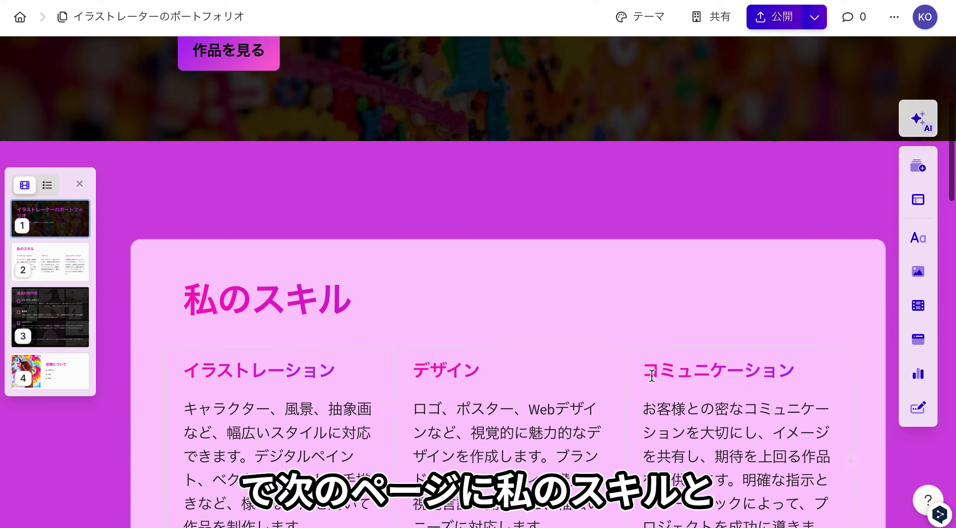
{"action": "scroll", "coordinate": [652, 375], "scroll_direction": "down", "scroll_amount": 3}
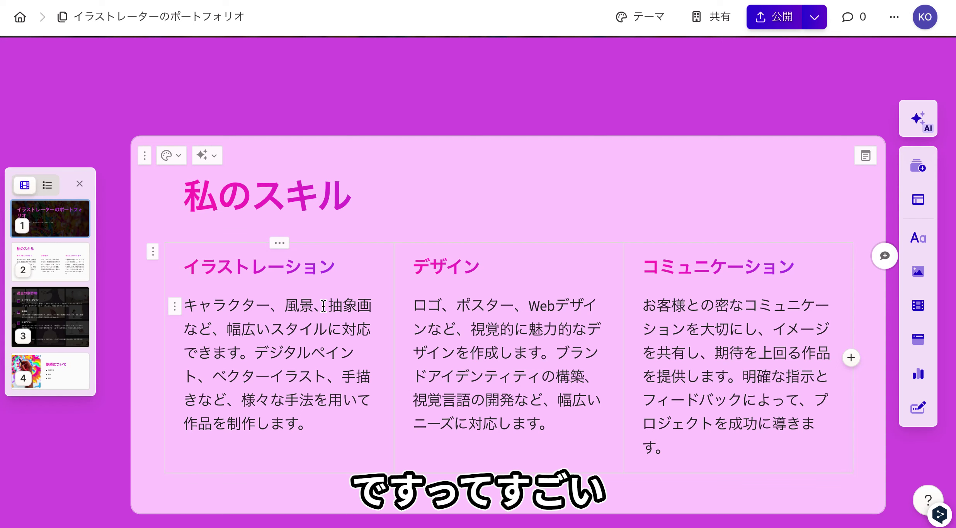
{"action": "scroll", "coordinate": [323, 306], "scroll_direction": "down", "scroll_amount": 8}
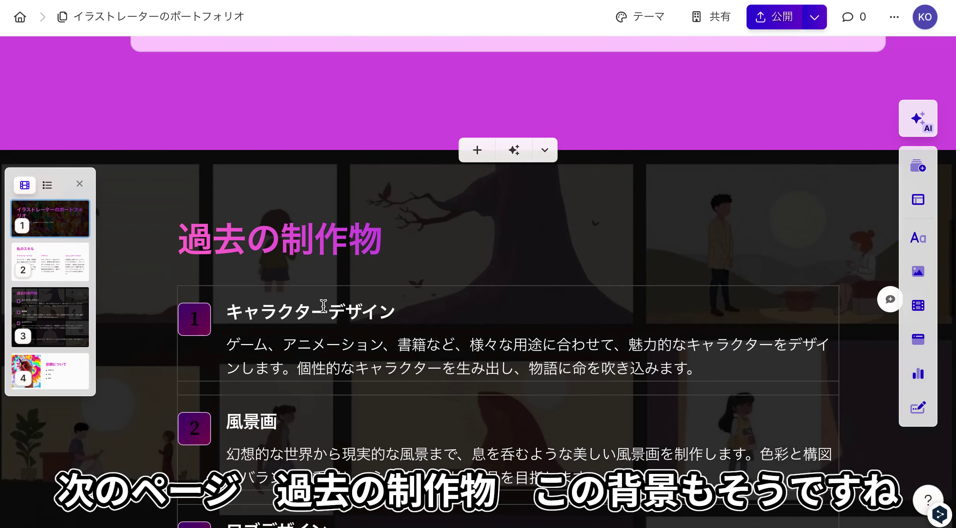
{"action": "scroll", "coordinate": [324, 306], "scroll_direction": "down", "scroll_amount": 3}
{"action": "scroll", "coordinate": [324, 305], "scroll_direction": "down", "scroll_amount": 1}
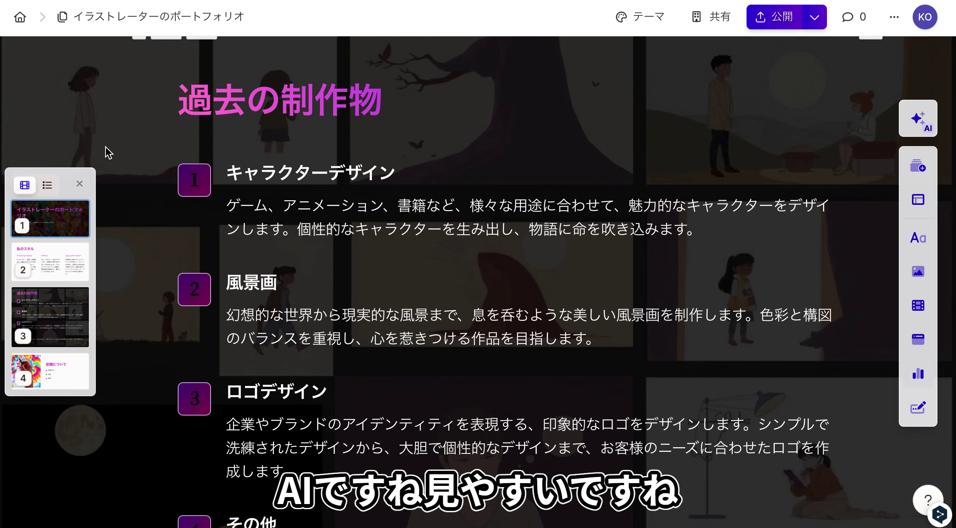
{"action": "scroll", "coordinate": [107, 148], "scroll_direction": "down", "scroll_amount": 5}
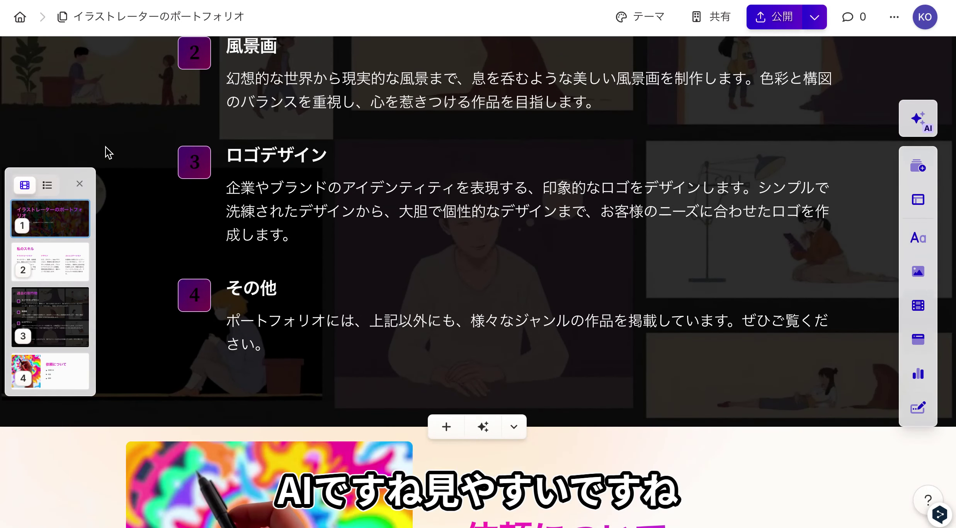
{"action": "scroll", "coordinate": [105, 147], "scroll_direction": "down", "scroll_amount": 6}
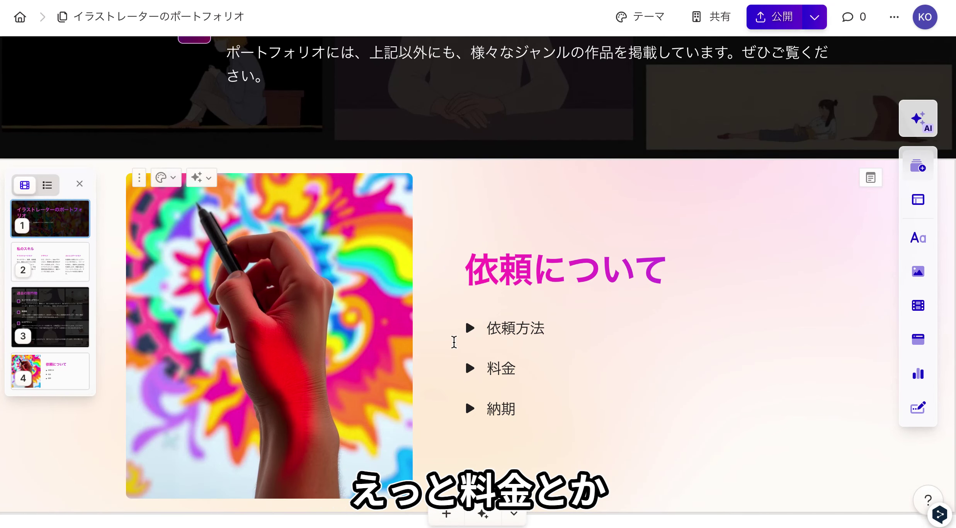
{"action": "scroll", "coordinate": [455, 342], "scroll_direction": "down", "scroll_amount": 4}
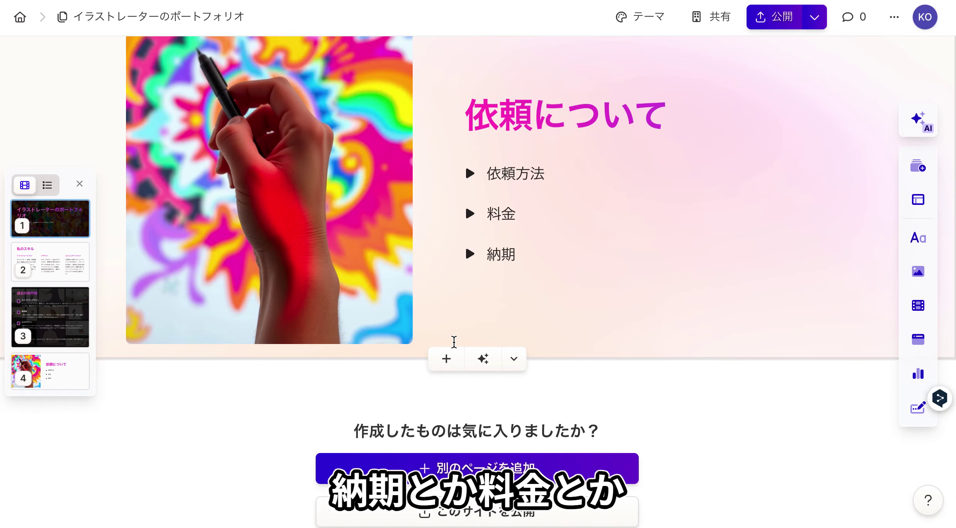
{"action": "scroll", "coordinate": [455, 342], "scroll_direction": "down", "scroll_amount": 5}
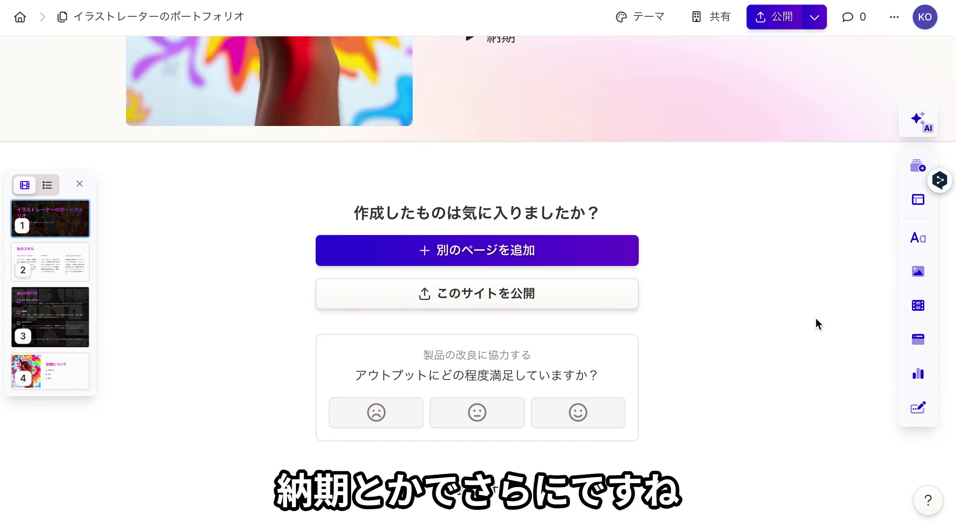
Step: Return to the 私のスキル card and place the text cursor at the end of the コミュニケーション heading
{"action": "scroll", "coordinate": [816, 318], "scroll_direction": "up", "scroll_amount": 15}
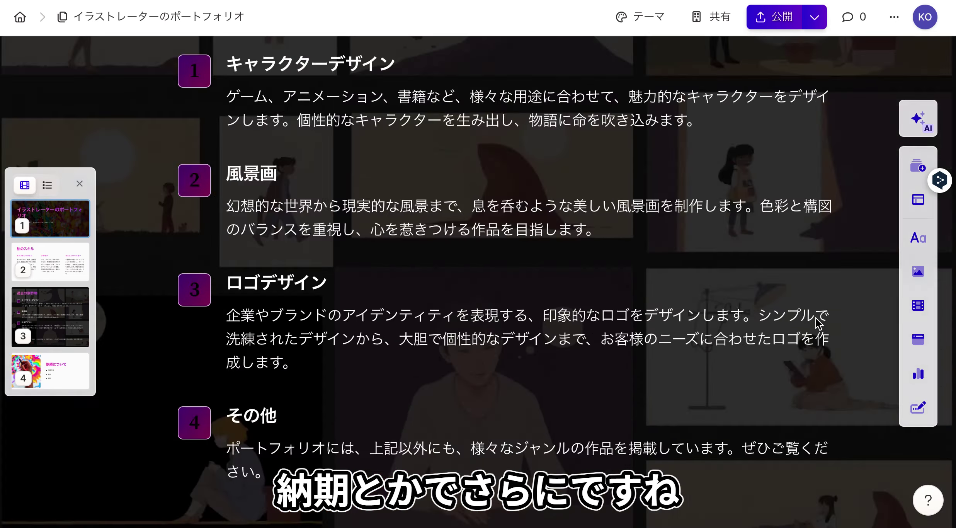
{"action": "scroll", "coordinate": [817, 318], "scroll_direction": "up", "scroll_amount": 10}
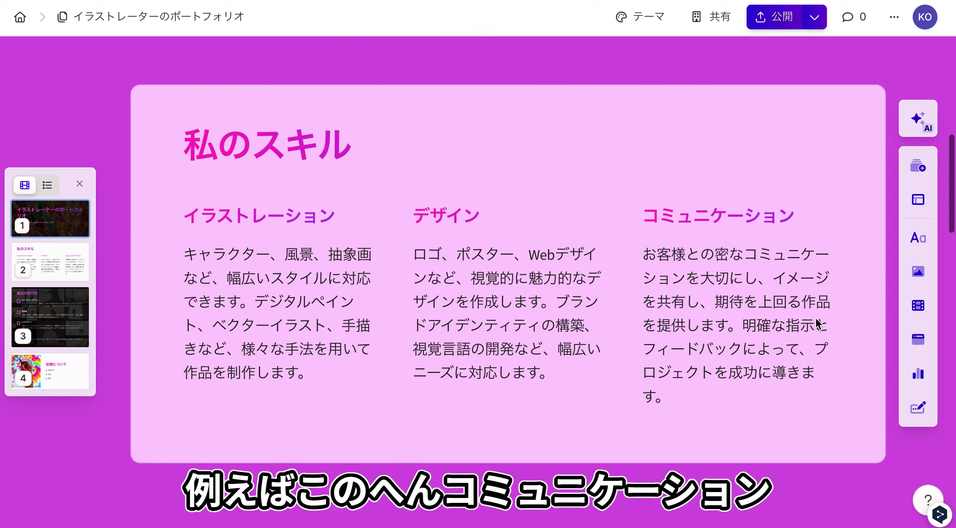
{"action": "scroll", "coordinate": [816, 318], "scroll_direction": "up", "scroll_amount": 6}
{"action": "scroll", "coordinate": [727, 298], "scroll_direction": "down", "scroll_amount": 1}
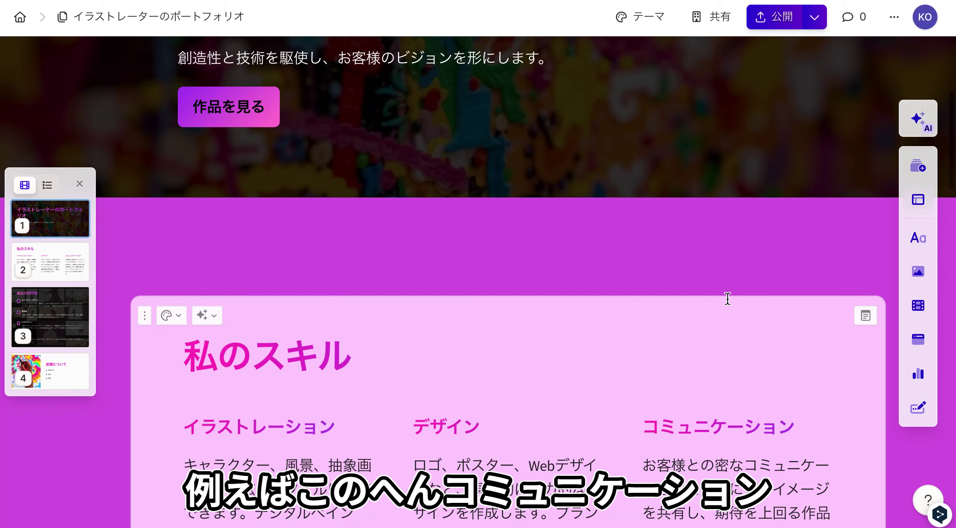
{"action": "left_click", "coordinate": [697, 425]}
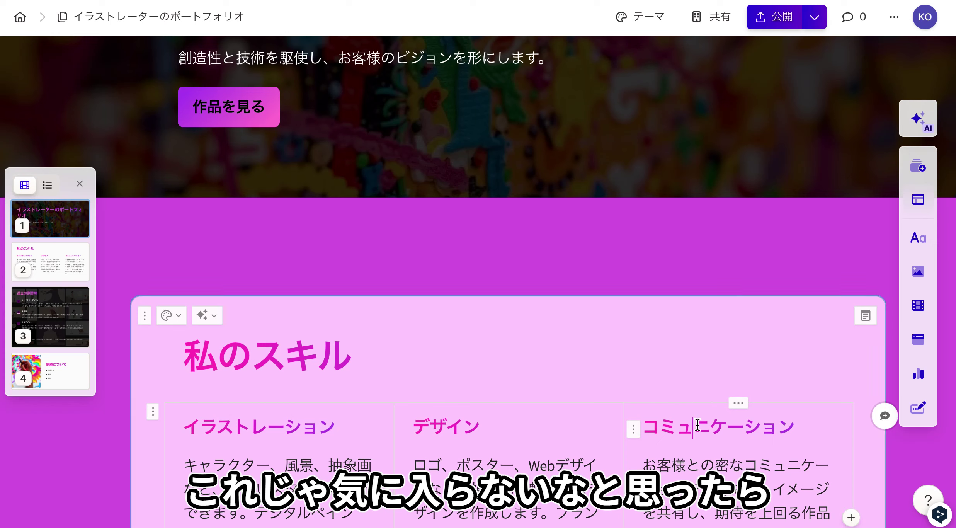
{"action": "left_click", "coordinate": [802, 427]}
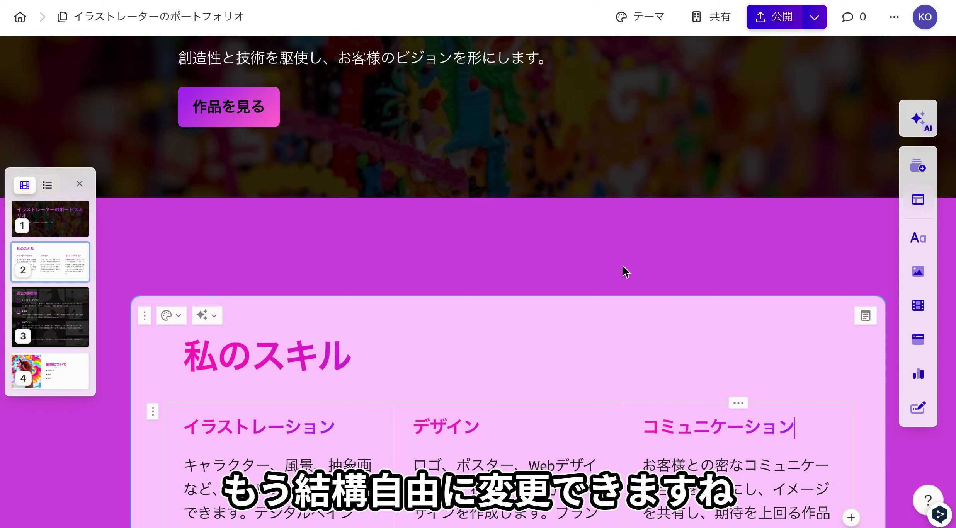
Step: Return from the site's title card to the workspace home and open the account's credit balance details
{"action": "scroll", "coordinate": [623, 271], "scroll_direction": "up", "scroll_amount": 5}
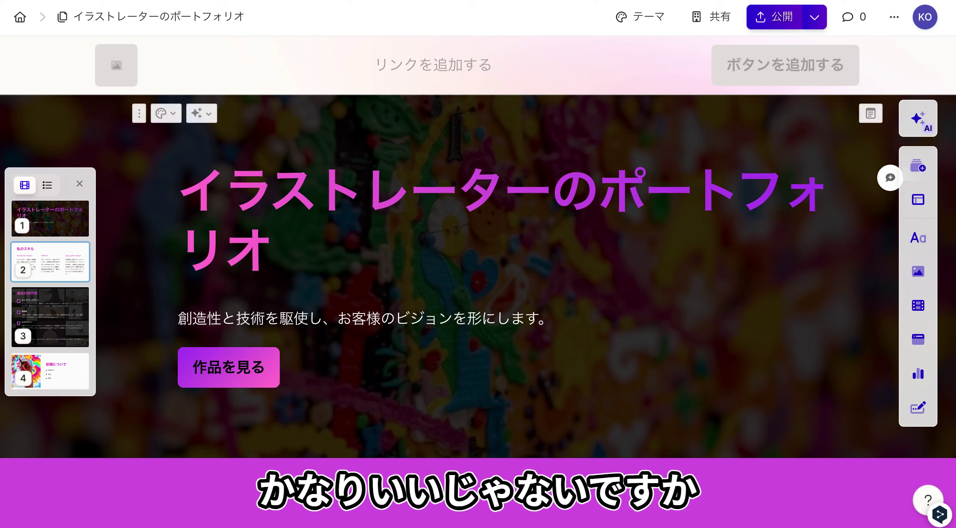
{"action": "left_click", "coordinate": [19, 19]}
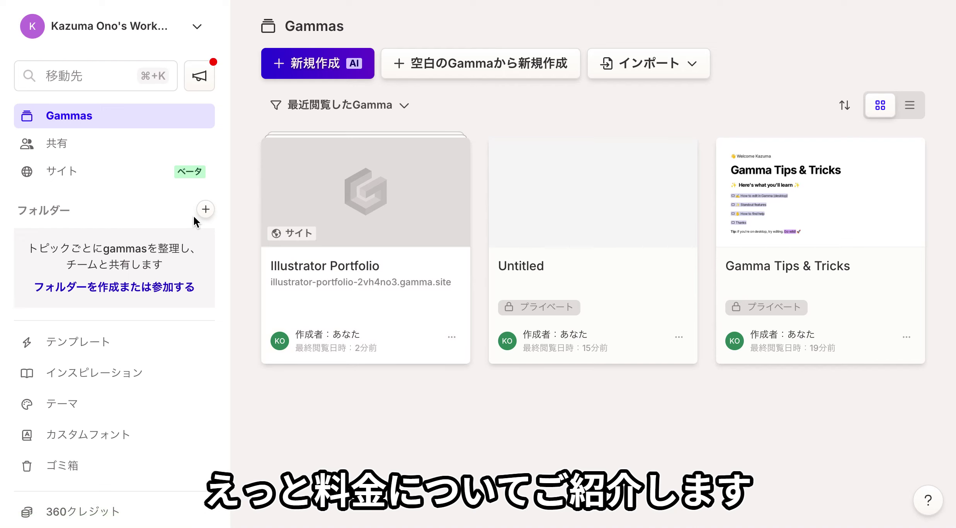
{"action": "left_click", "coordinate": [133, 521]}
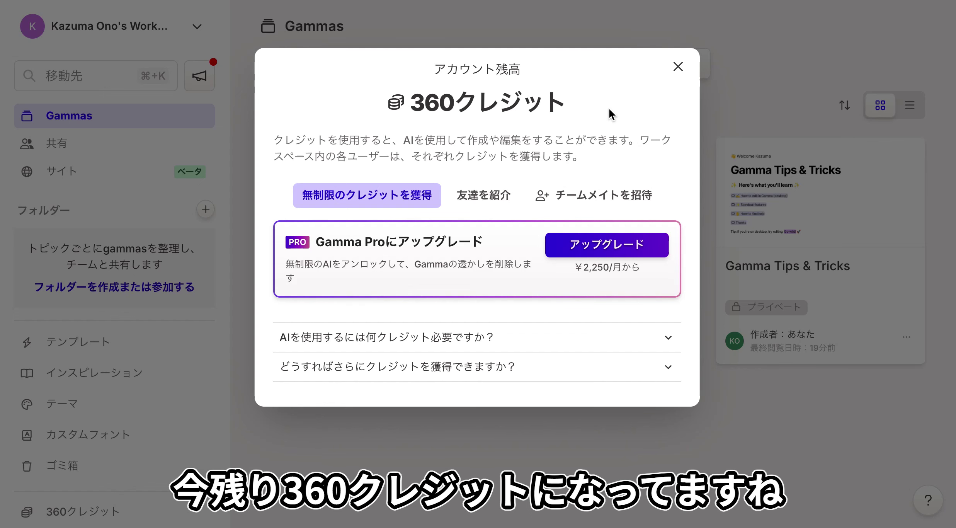
Step: Expand the question about how many credits AI use costs and read the cost of each AI action
{"action": "left_click", "coordinate": [495, 338]}
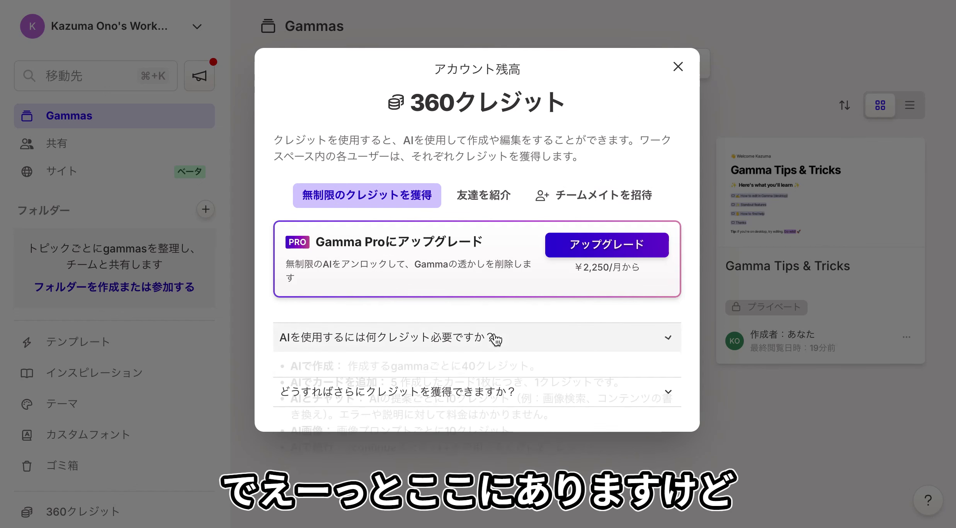
{"action": "scroll", "coordinate": [497, 338], "scroll_direction": "down", "scroll_amount": 2}
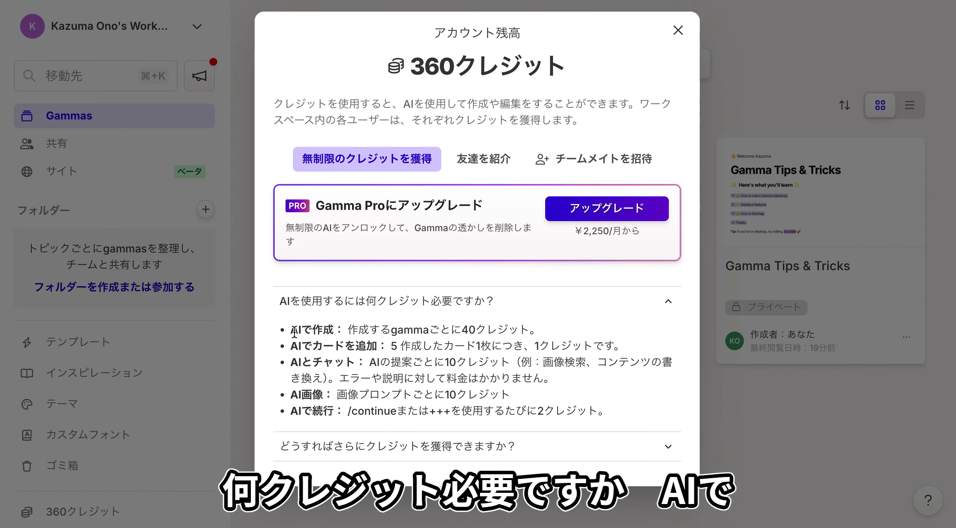
{"action": "left_click_drag", "start_coordinate": [290, 335], "coordinate": [532, 331]}
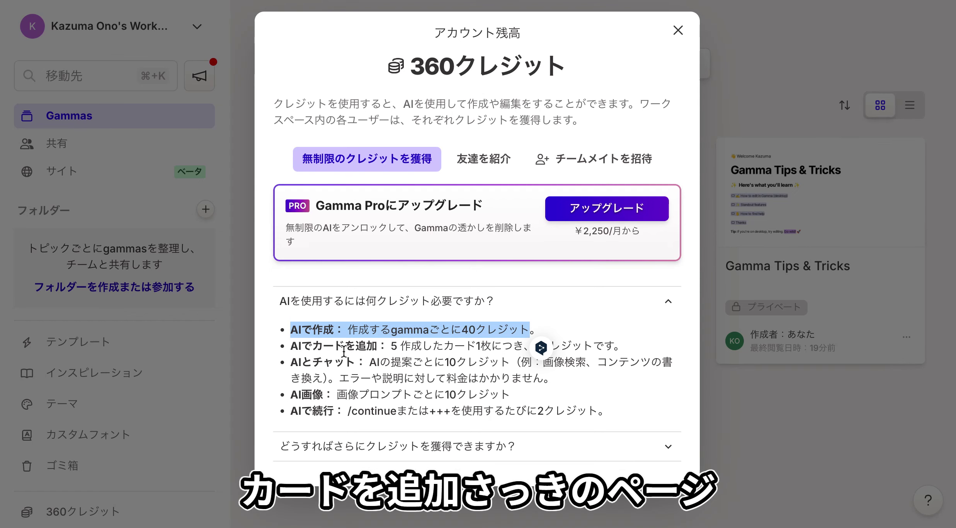
{"action": "left_click", "coordinate": [385, 352]}
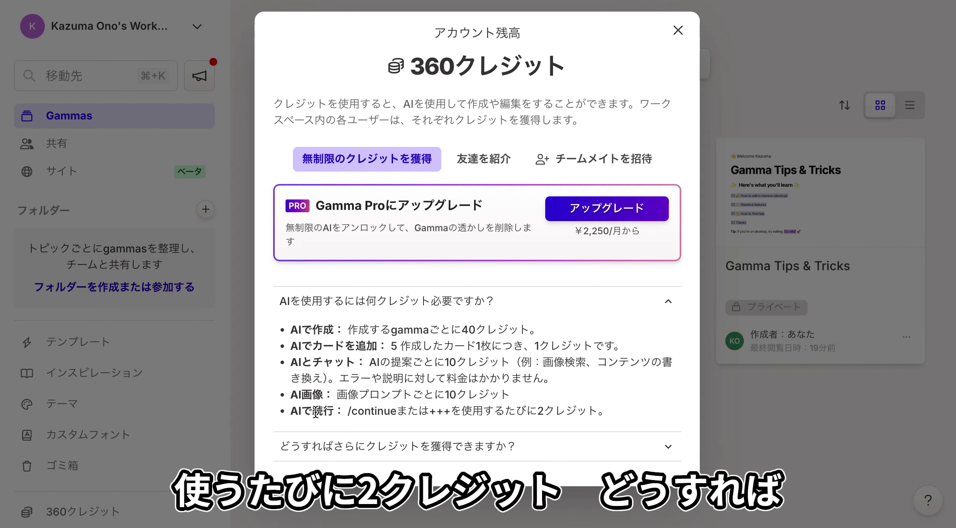
{"action": "scroll", "coordinate": [315, 411], "scroll_direction": "down", "scroll_amount": 1}
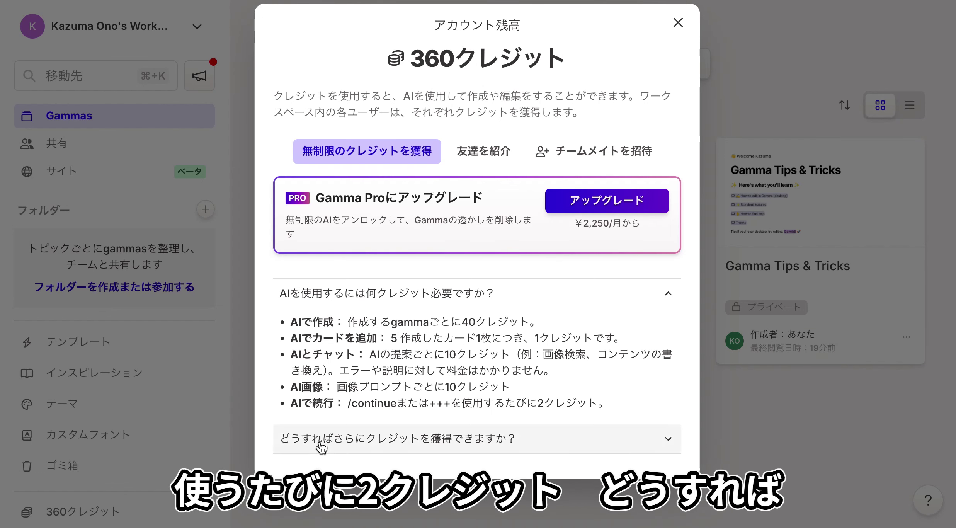
Step: Expand the question on how to earn more credits and read its answer about Gamma Pro and referrals
{"action": "left_click", "coordinate": [321, 441]}
{"action": "scroll", "coordinate": [320, 448], "scroll_direction": "down", "scroll_amount": 3}
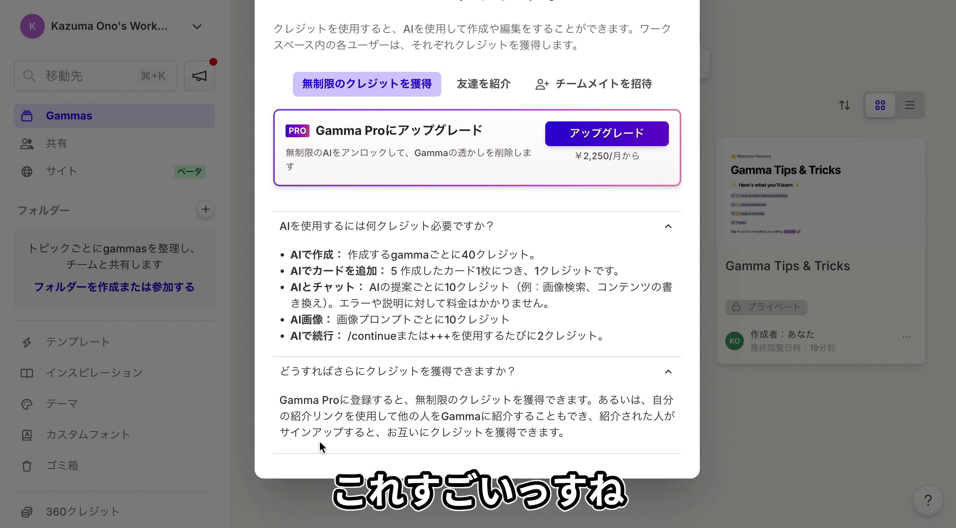
{"action": "scroll", "coordinate": [521, 313], "scroll_direction": "up", "scroll_amount": 2}
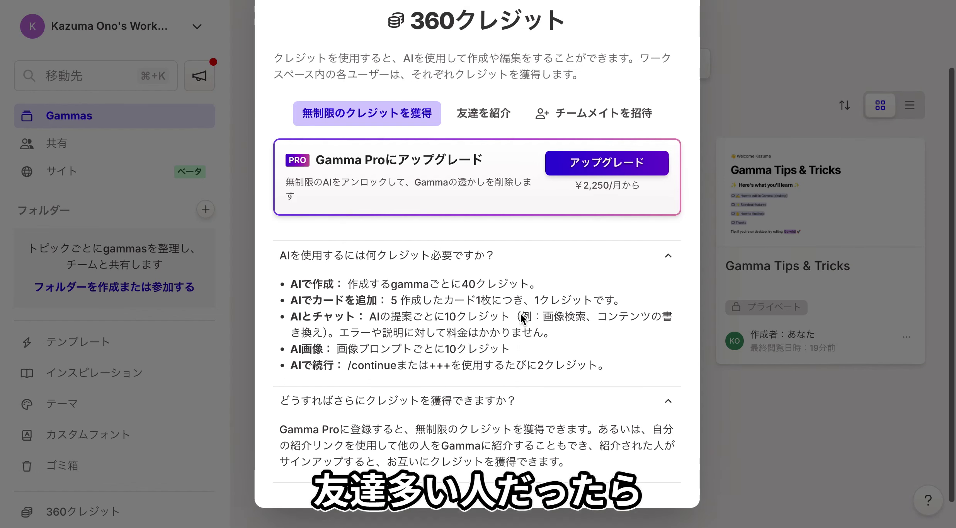
{"action": "scroll", "coordinate": [521, 314], "scroll_direction": "up", "scroll_amount": 2}
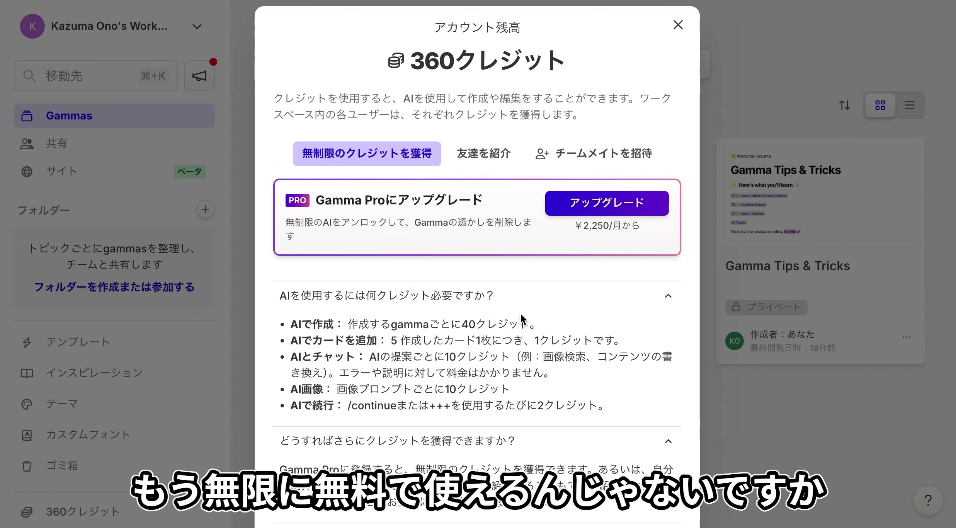
Step: Show the friend referral offer in the credit balance details and copy the referral link
{"action": "left_click", "coordinate": [486, 159]}
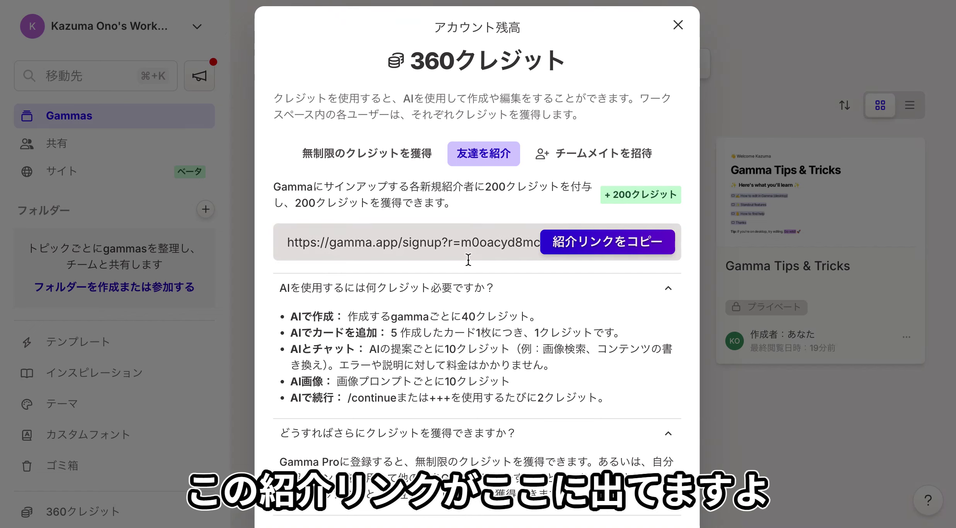
{"action": "left_click", "coordinate": [599, 253]}
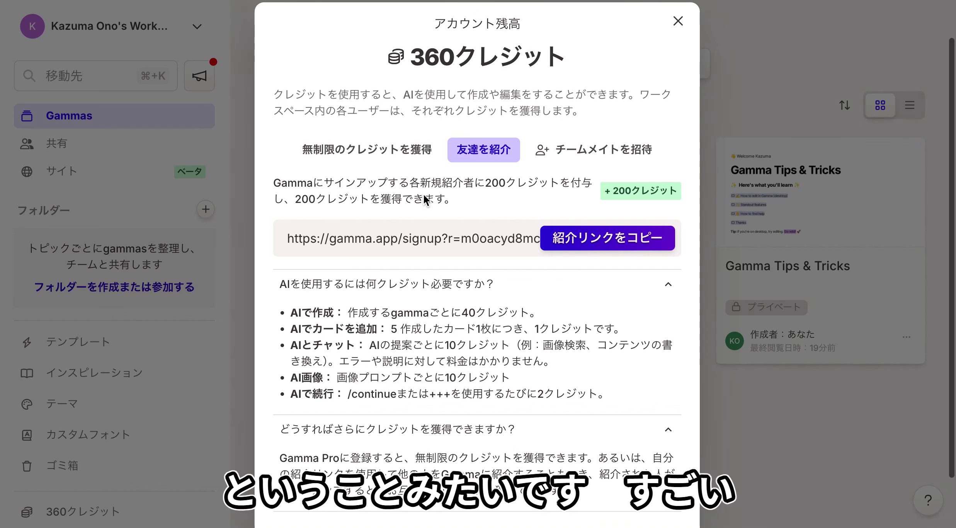
{"action": "scroll", "coordinate": [423, 195], "scroll_direction": "down", "scroll_amount": 2}
{"action": "scroll", "coordinate": [424, 195], "scroll_direction": "up", "scroll_amount": 2}
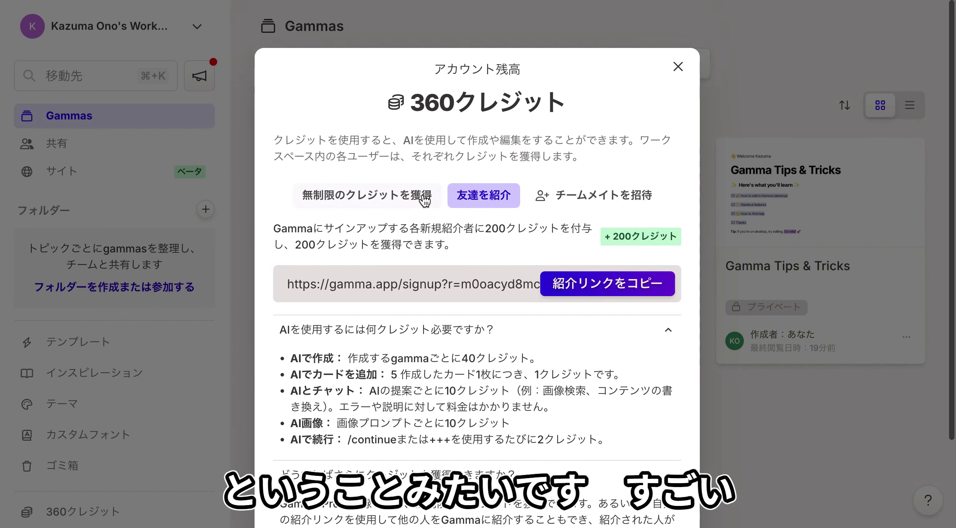
Step: Return to the unlimited credits offer, open the upgrade plans and show their prices with monthly billing
{"action": "left_click", "coordinate": [403, 198]}
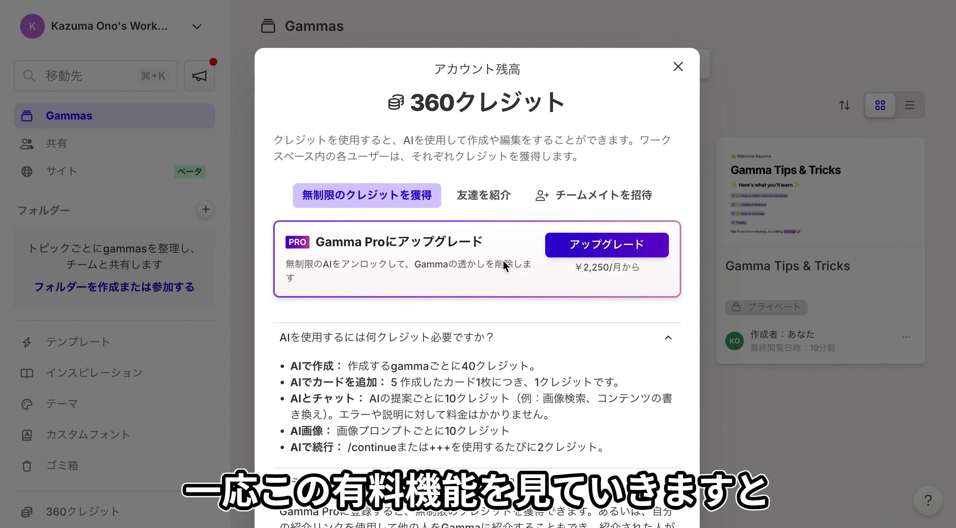
{"action": "left_click", "coordinate": [594, 251]}
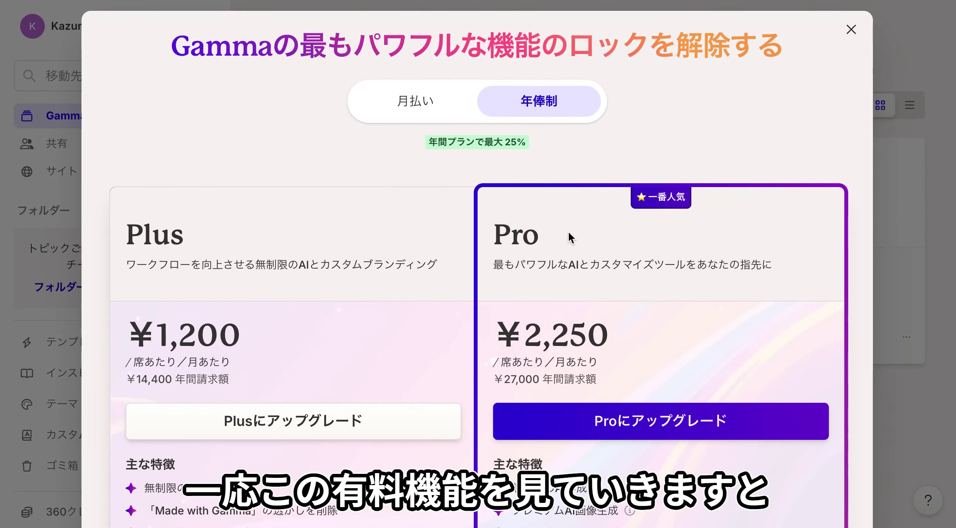
{"action": "left_click", "coordinate": [418, 103]}
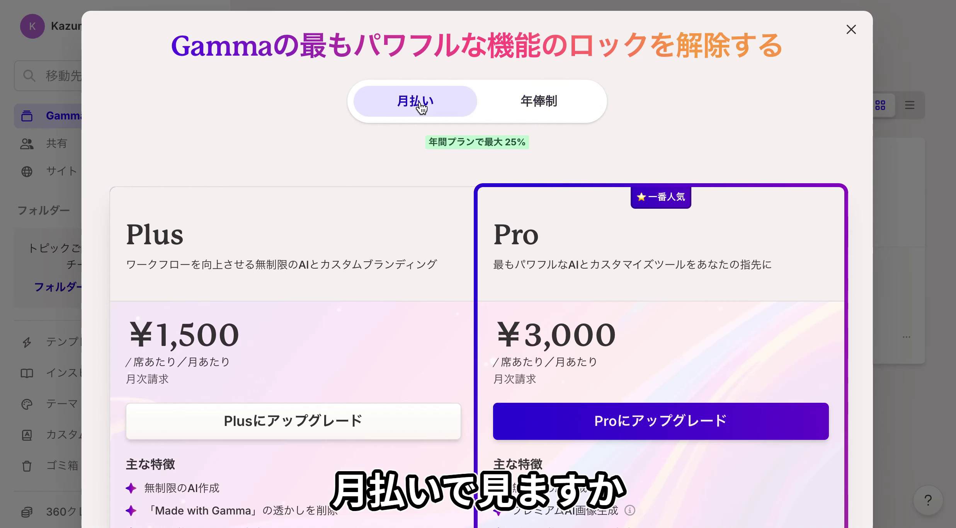
Step: Examine the Plus plan's monthly price and main features, including AI creation, watermark removal and the card limit
{"action": "scroll", "coordinate": [216, 128], "scroll_direction": "down", "scroll_amount": 5}
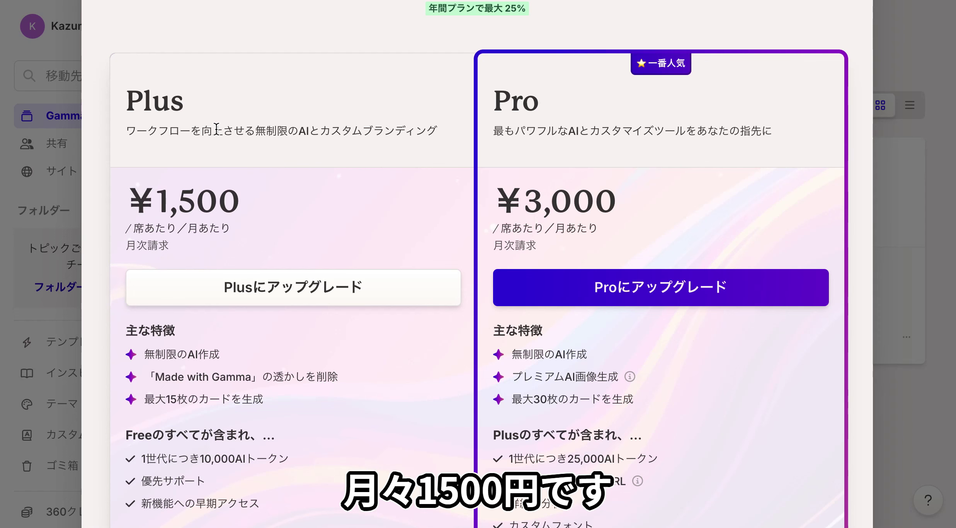
{"action": "scroll", "coordinate": [217, 128], "scroll_direction": "down", "scroll_amount": 2}
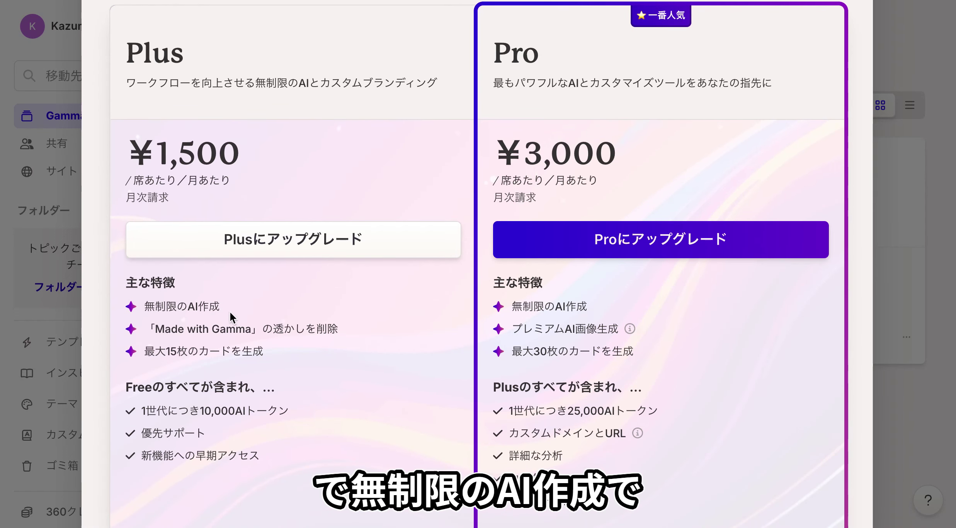
{"action": "left_click_drag", "start_coordinate": [228, 311], "coordinate": [143, 305]}
{"action": "left_click", "coordinate": [142, 335]}
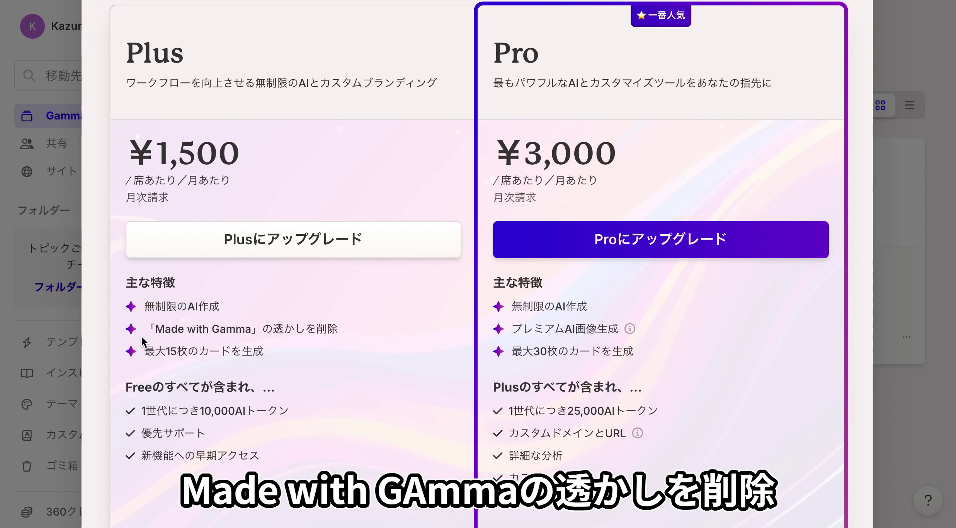
{"action": "left_click_drag", "start_coordinate": [349, 329], "coordinate": [141, 329]}
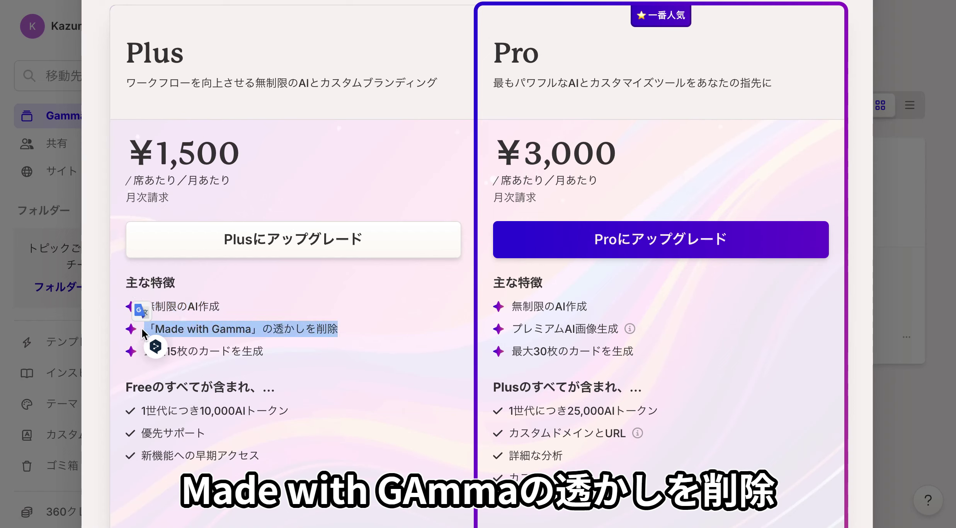
{"action": "left_click", "coordinate": [307, 312]}
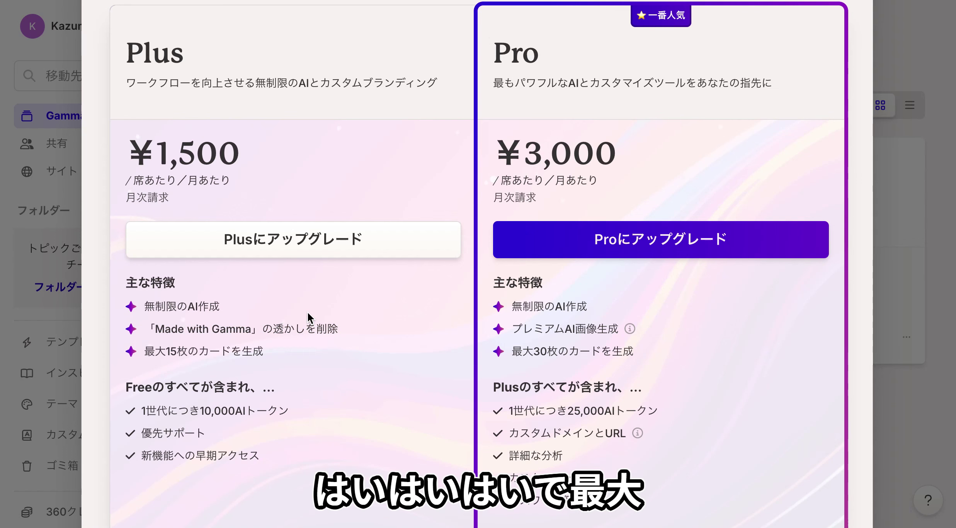
{"action": "scroll", "coordinate": [308, 312], "scroll_direction": "down", "scroll_amount": 1}
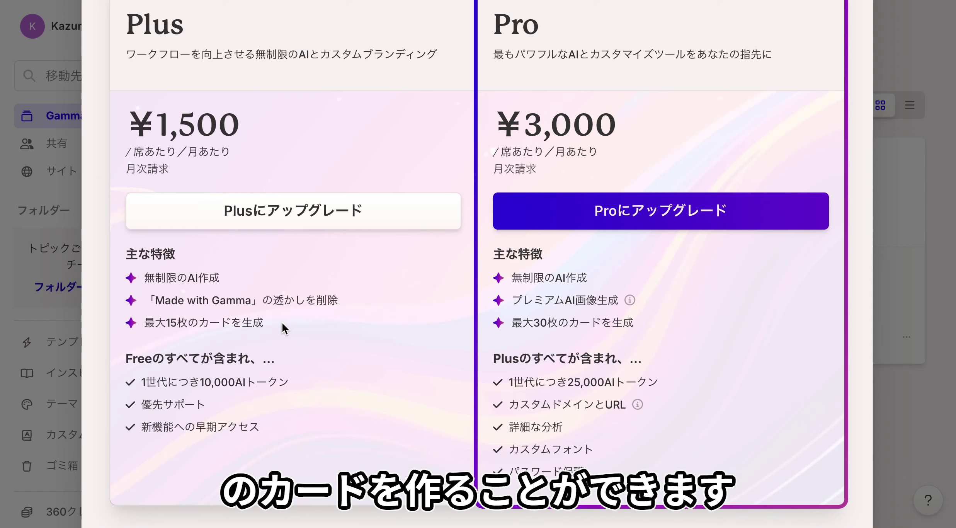
Step: Examine the Pro plan's monthly price and features, including premium AI image generation and the card limit
{"action": "scroll", "coordinate": [401, 313], "scroll_direction": "up", "scroll_amount": 2}
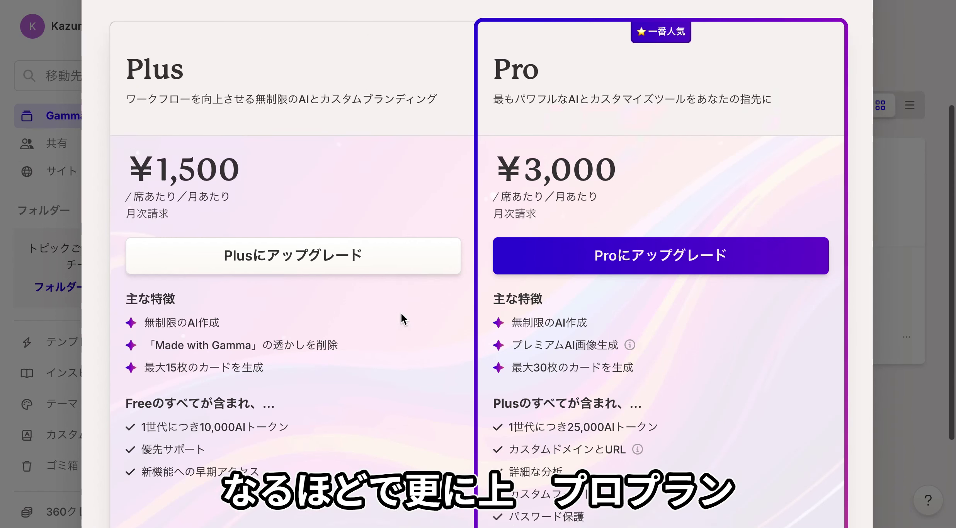
{"action": "scroll", "coordinate": [401, 314], "scroll_direction": "up", "scroll_amount": 3}
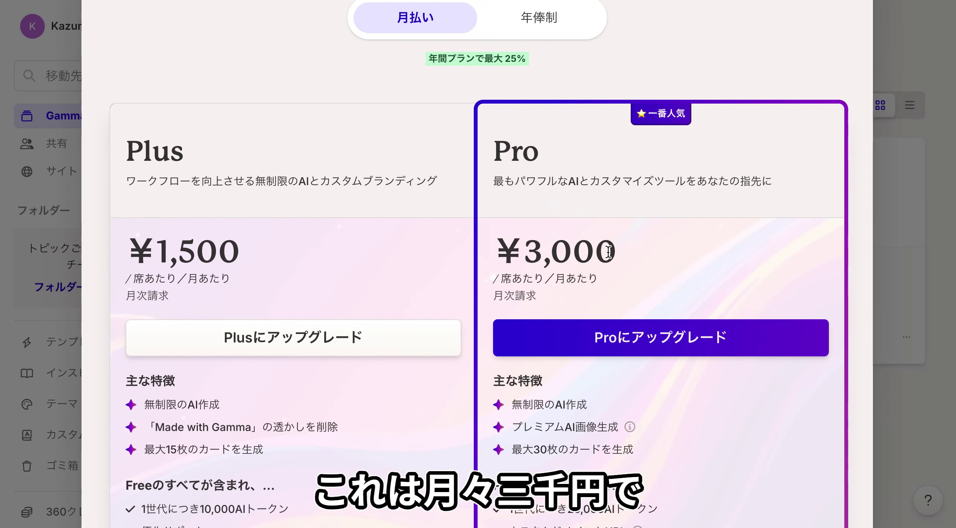
{"action": "scroll", "coordinate": [609, 251], "scroll_direction": "down", "scroll_amount": 5}
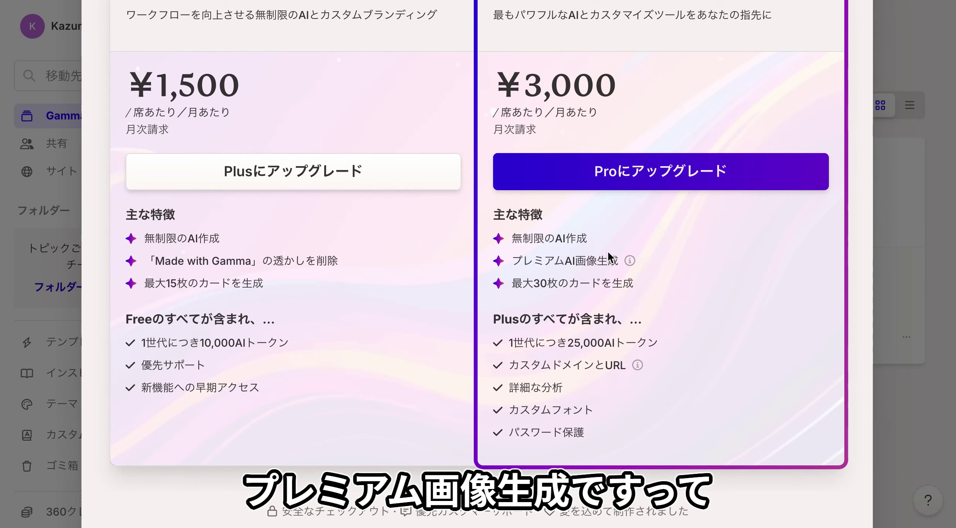
{"action": "mouse_move", "coordinate": [630, 261]}
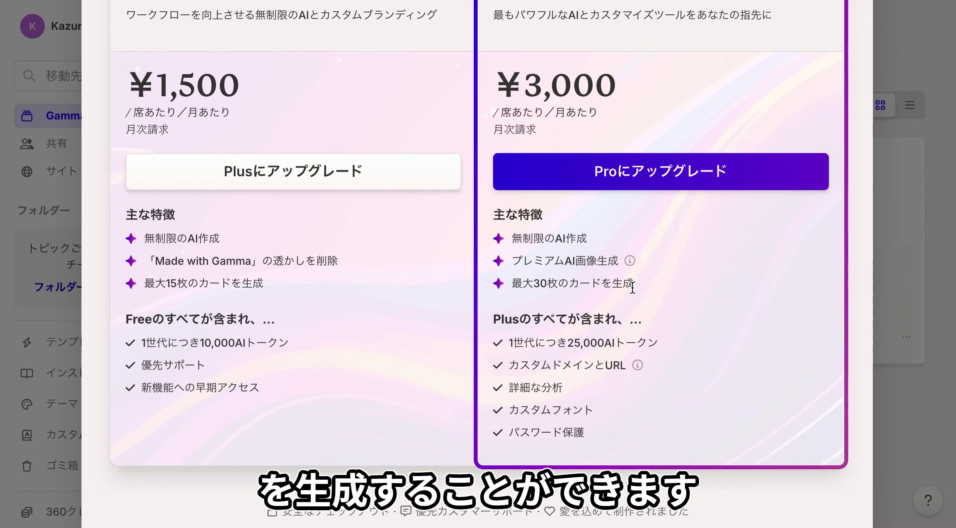
{"action": "scroll", "coordinate": [633, 287], "scroll_direction": "down", "scroll_amount": 2}
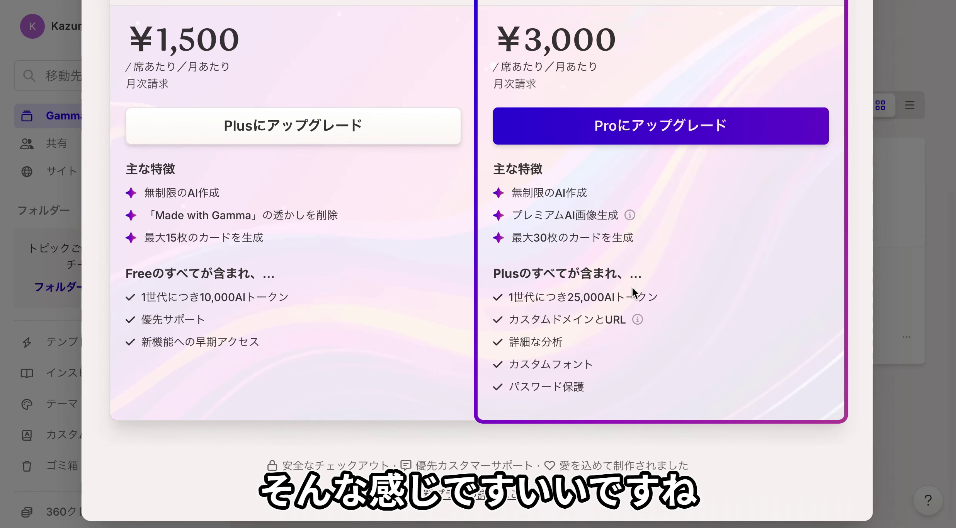
Step: Close the upgrade plans and the credit balance details, then switch to the Unicorn Platform home page and view its introduction
{"action": "left_click", "coordinate": [916, 418]}
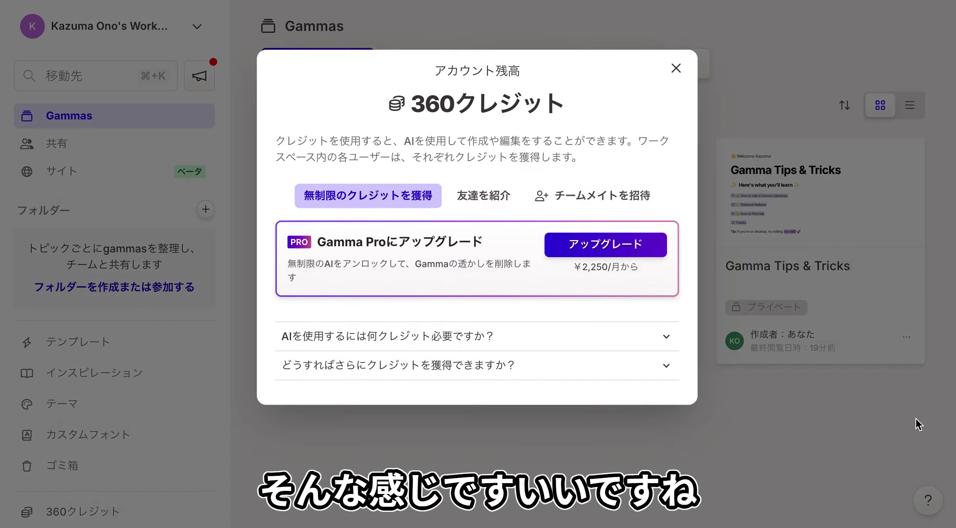
{"action": "left_click", "coordinate": [679, 66]}
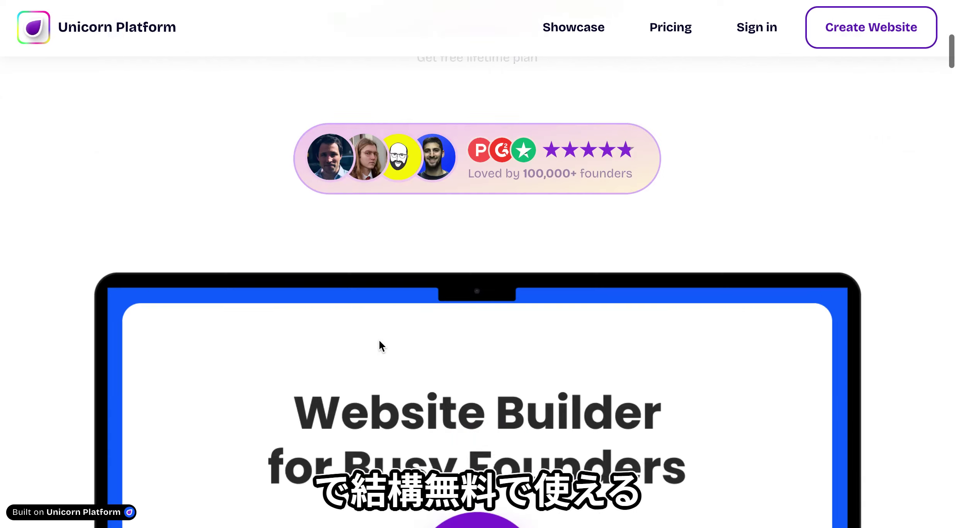
{"action": "scroll", "coordinate": [380, 340], "scroll_direction": "up", "scroll_amount": 10}
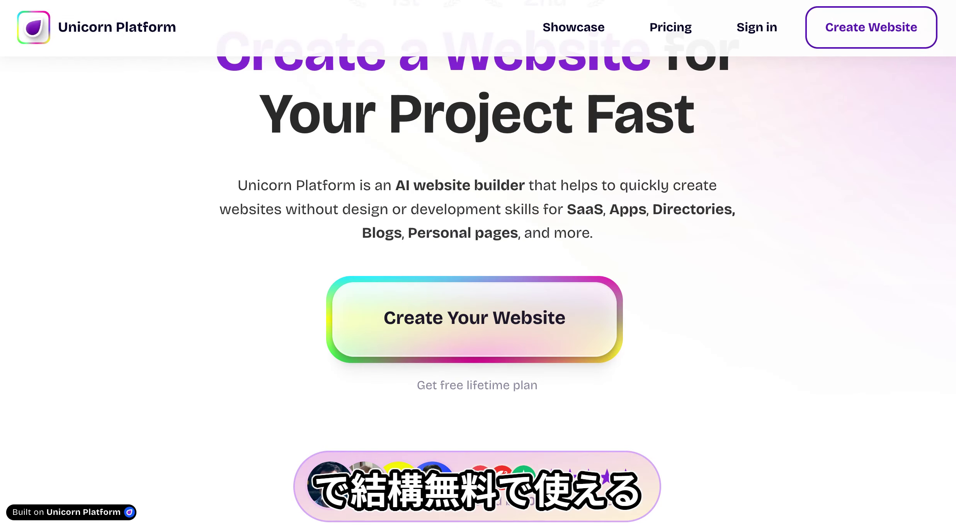